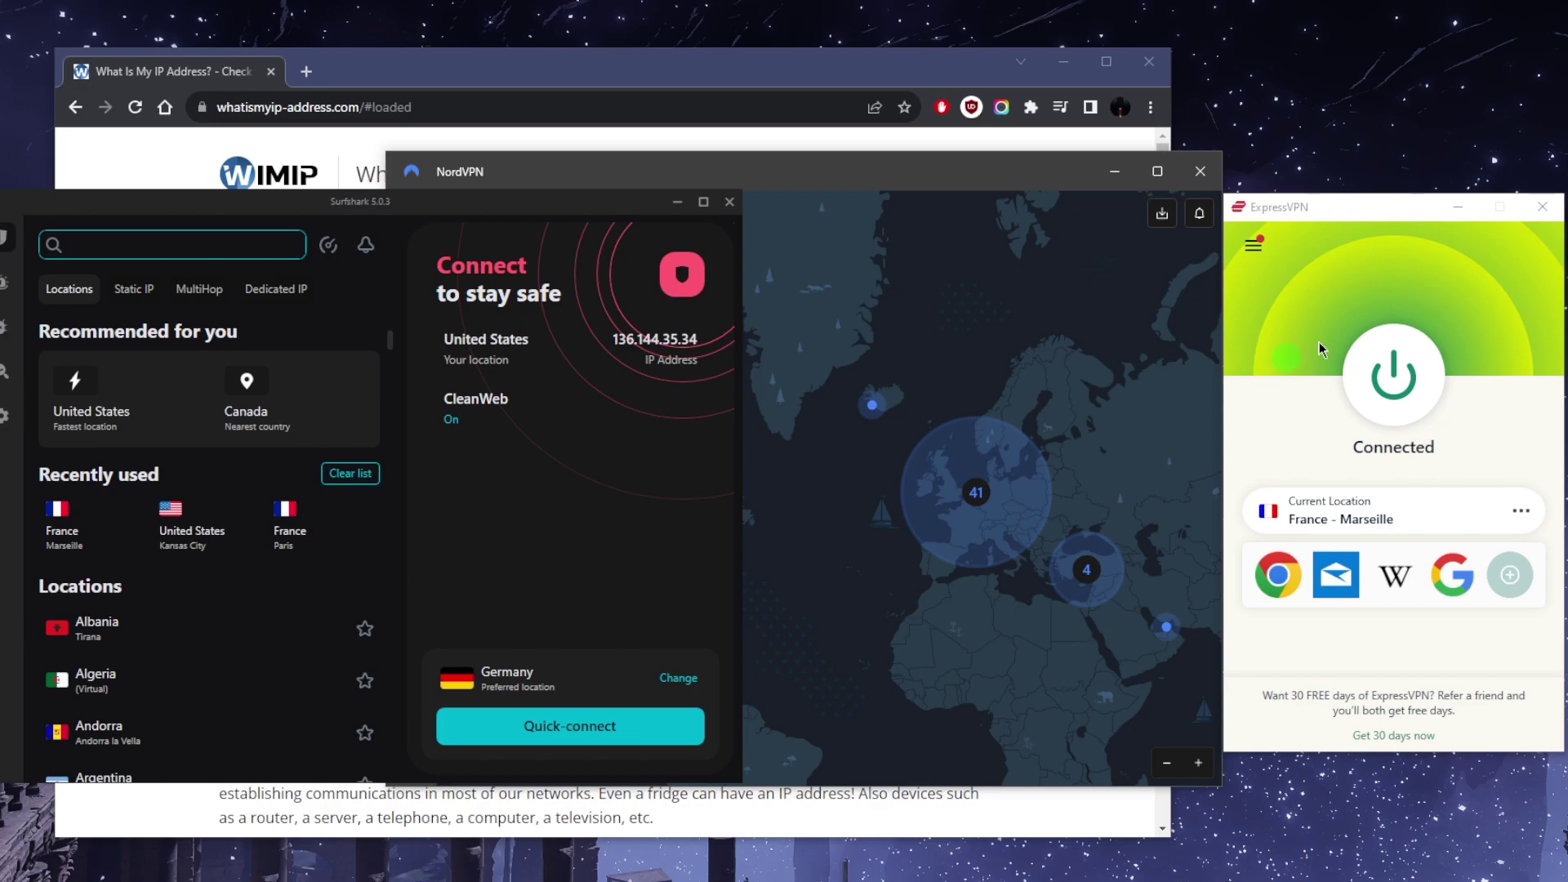
Bring NordVPN in front of Surfshark, showing its not-connected status and server list
left_click(1065, 293)
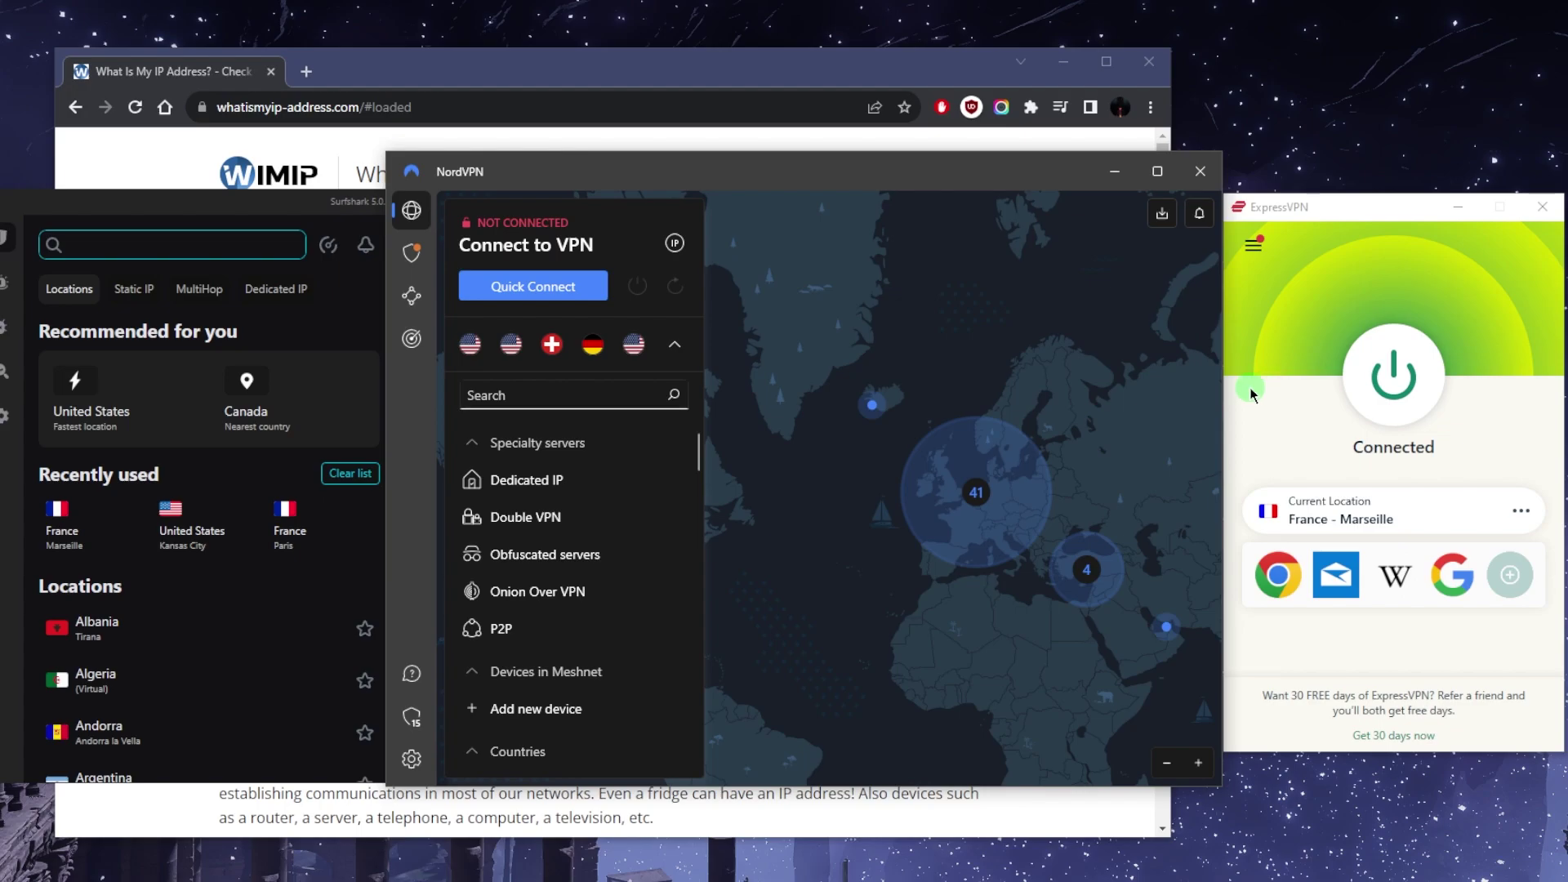
Check the Marseille, France IP lookup result, switch to ExpressVPN, then view Prime Video listings
left_click(903, 76)
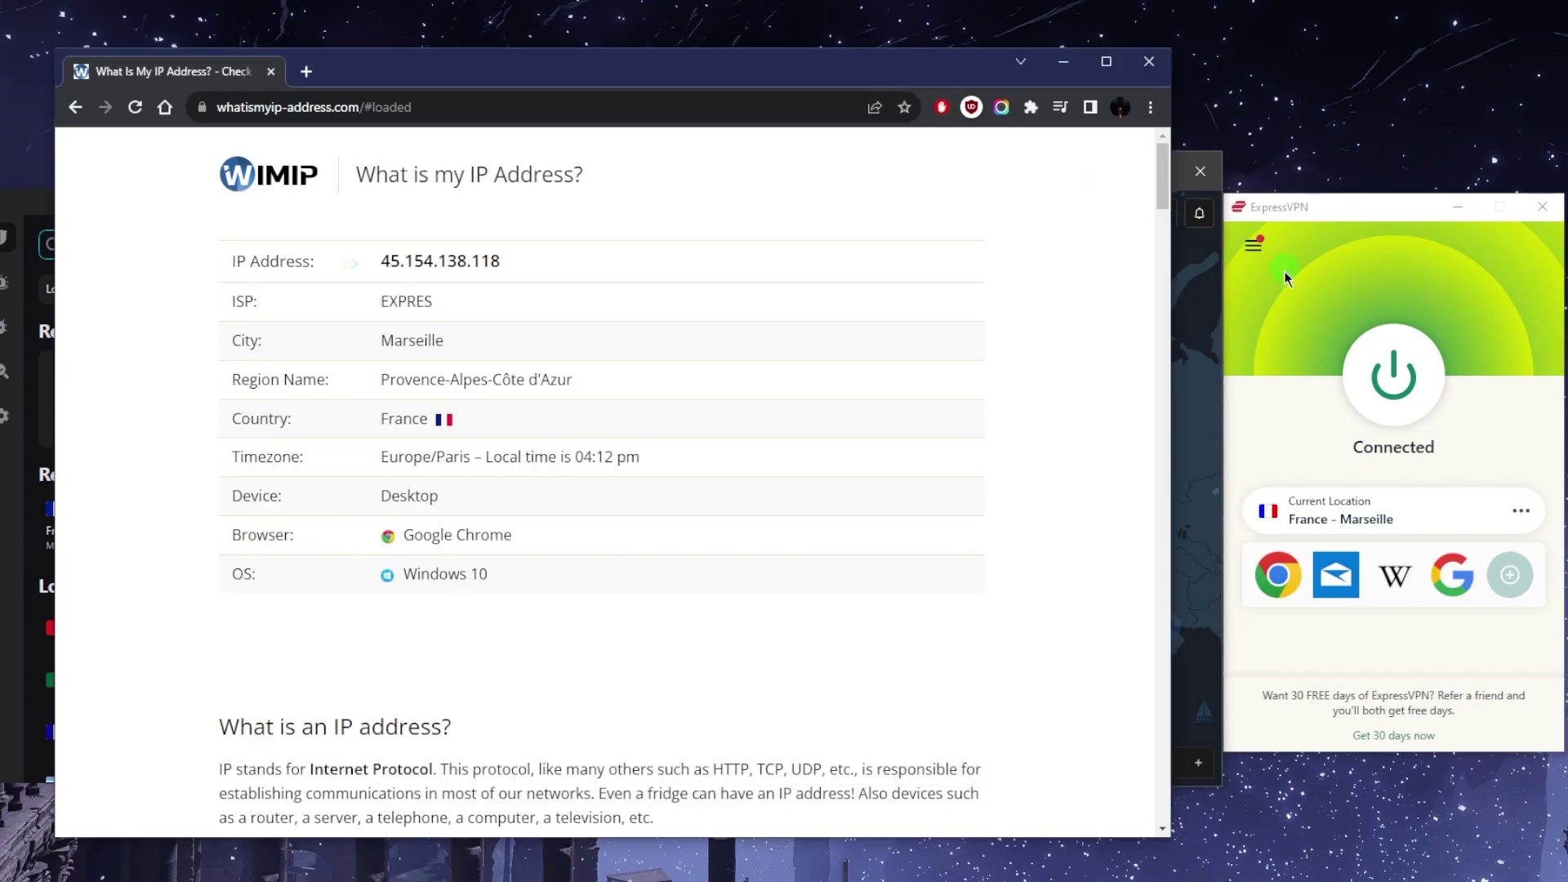
left_click(1350, 260)
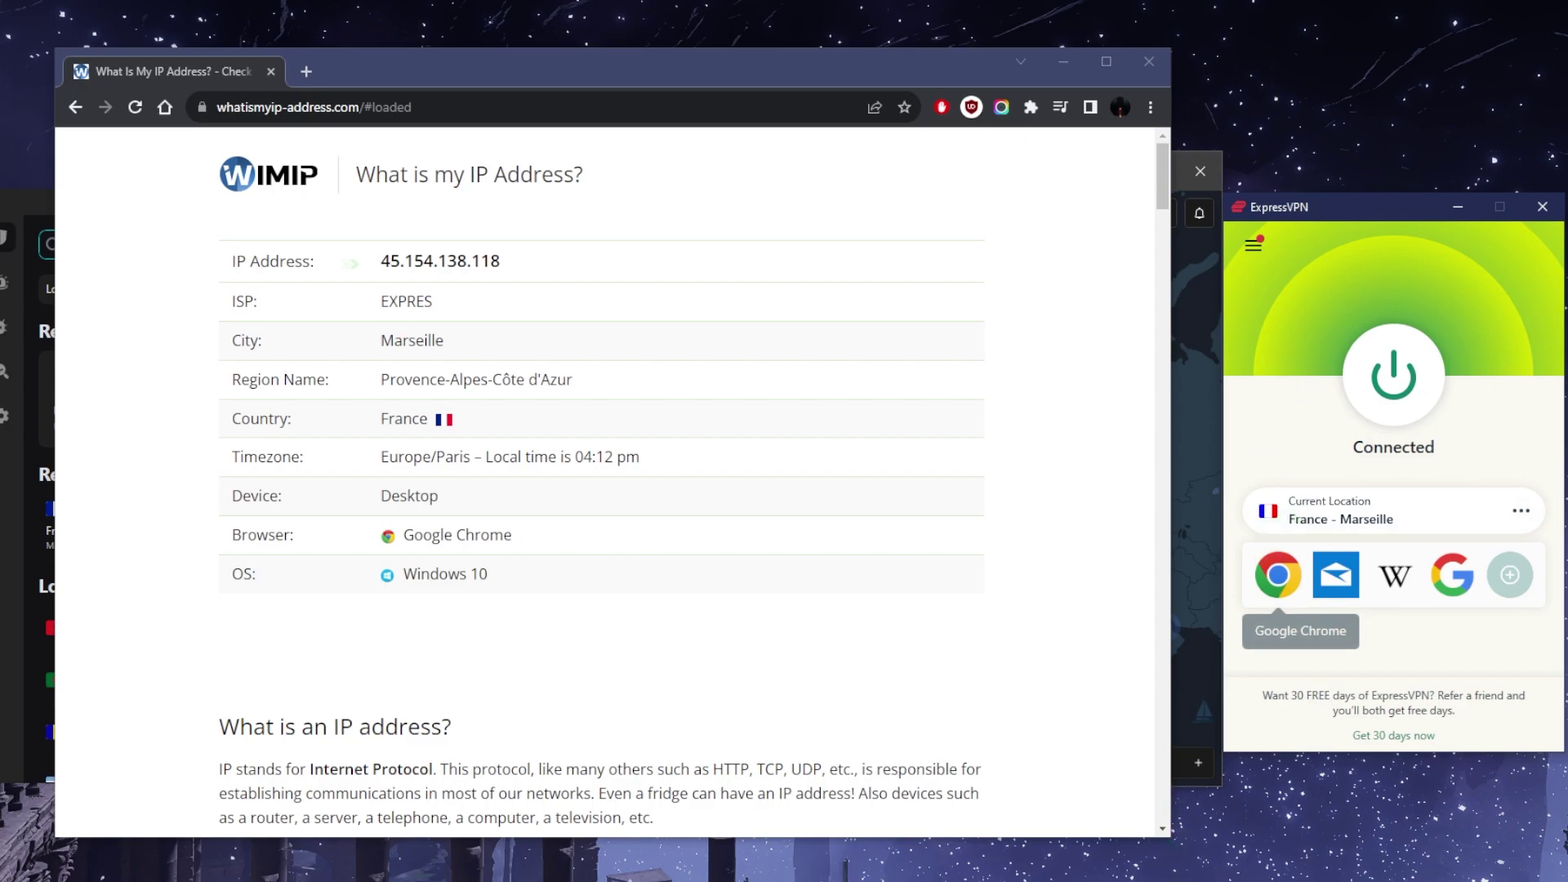
left_click(1278, 574)
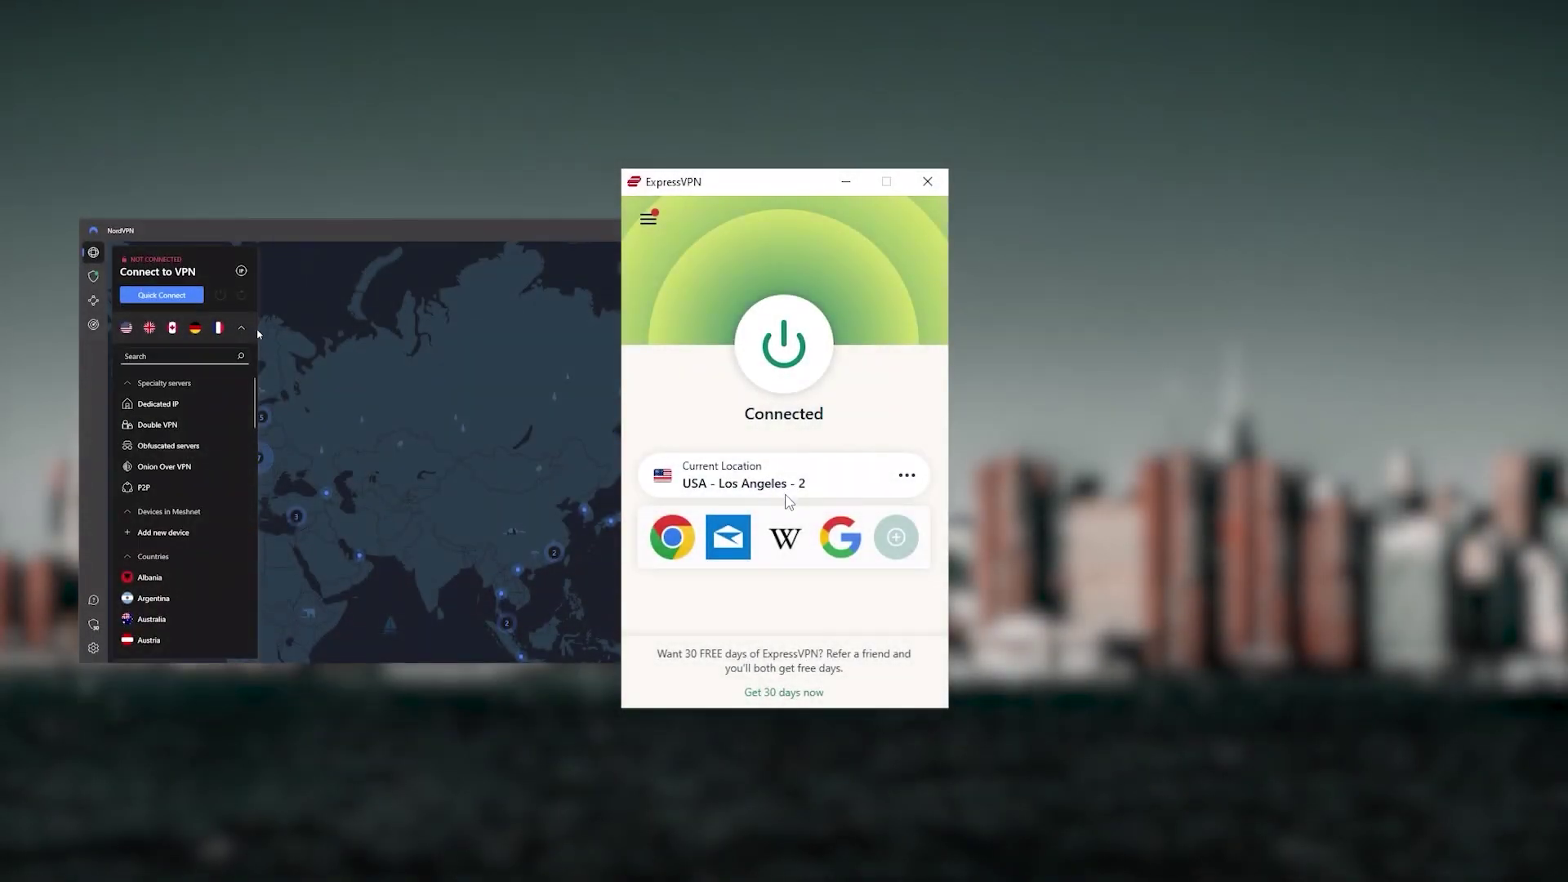
scroll(1201, 343, "down", 5)
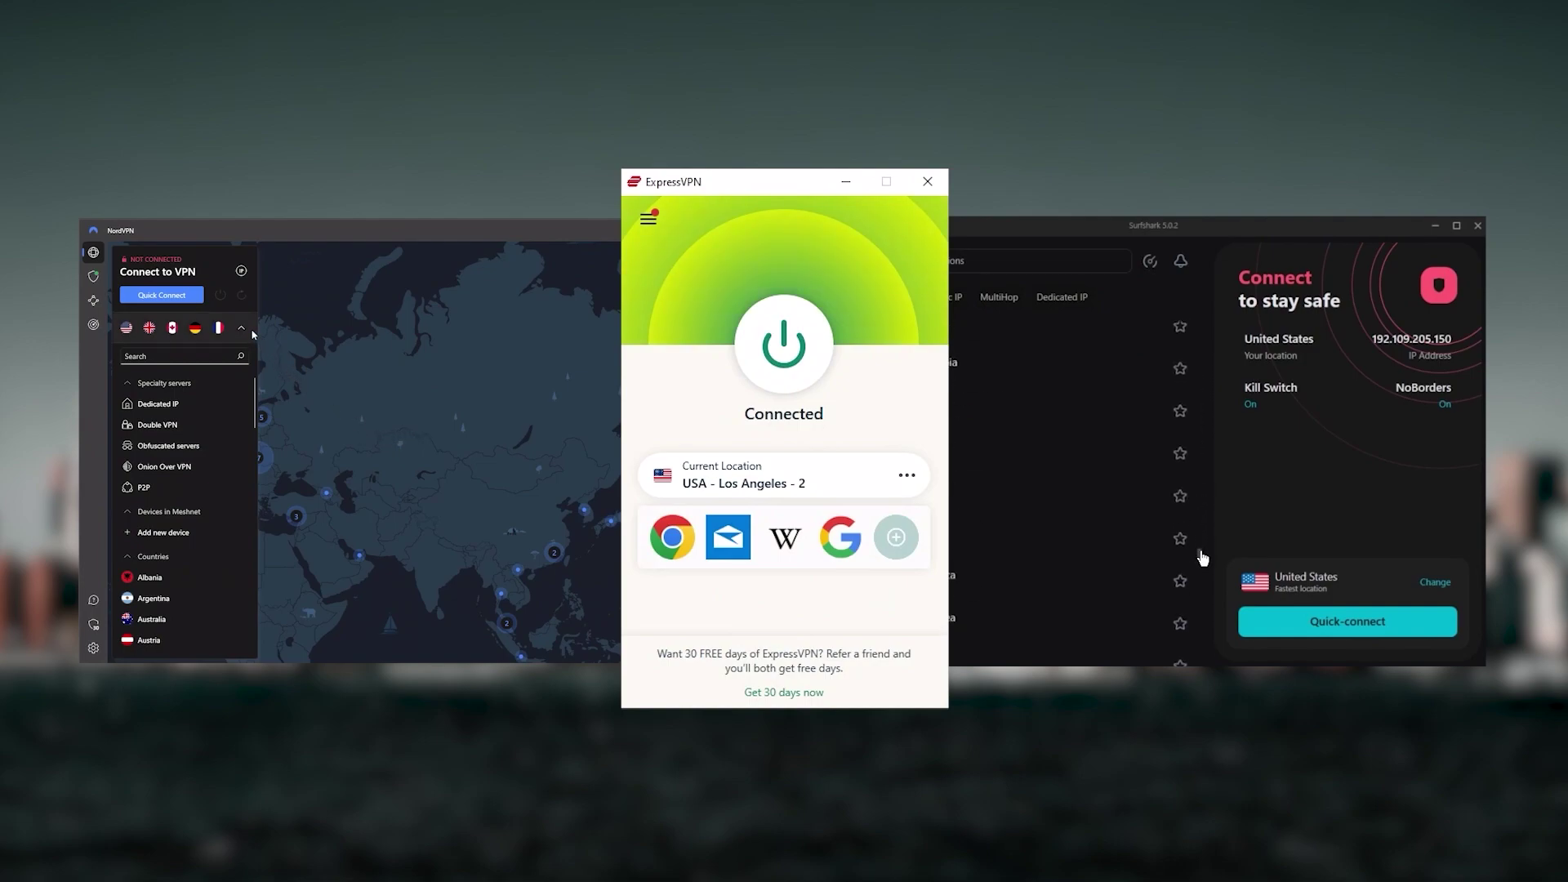
scroll(1201, 589, "down", 1)
Collapse NordVPN's server list beside ExpressVPN connected to USA – Los Angeles – 2
left_click(241, 327)
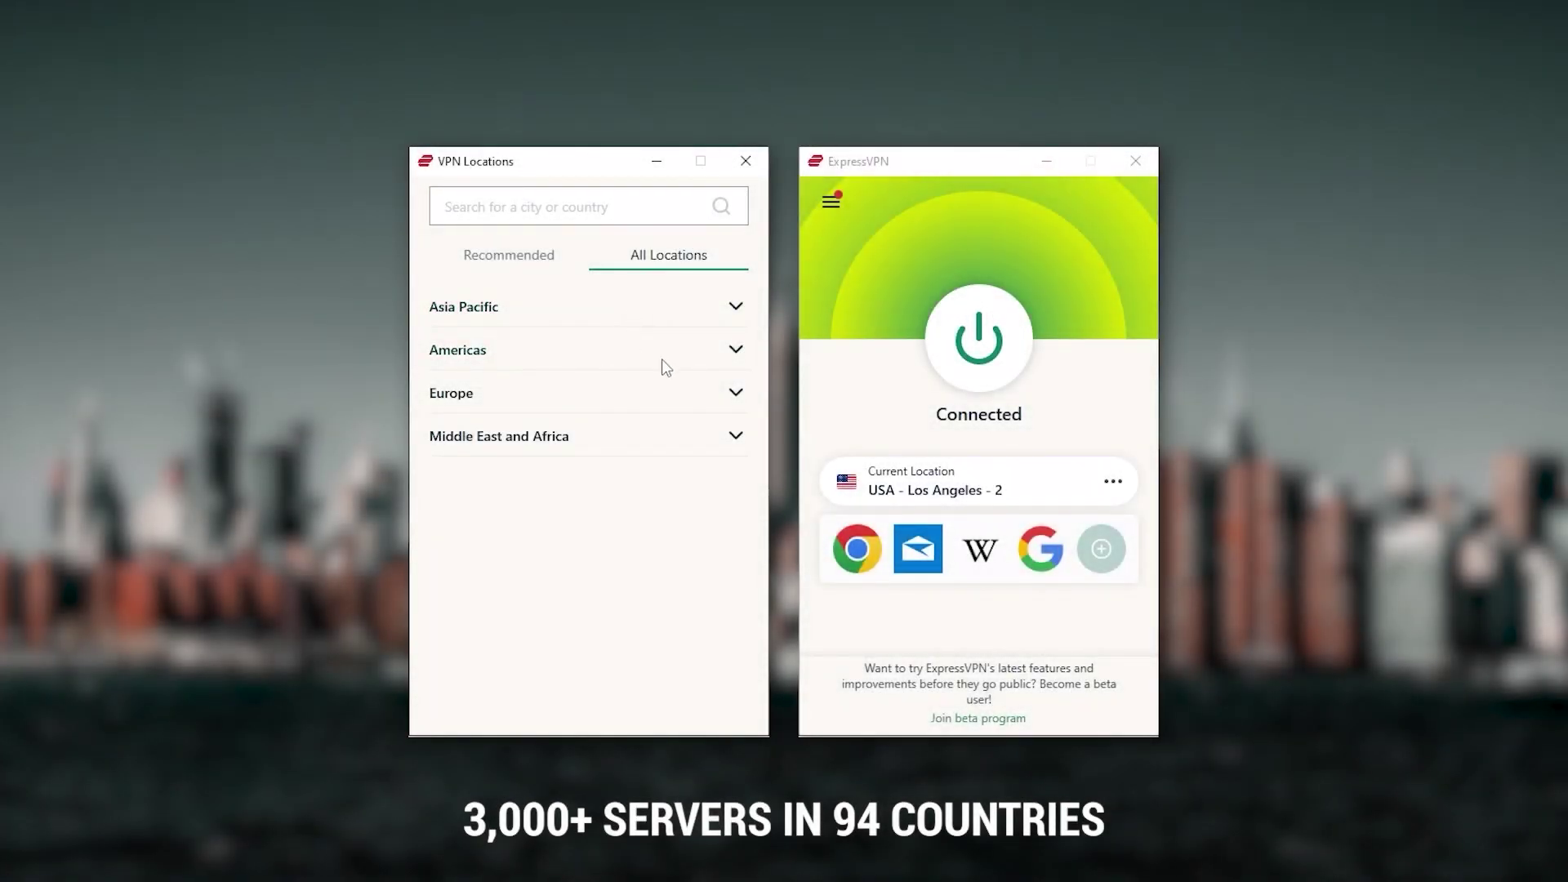
Expand the Americas region in ExpressVPN's All Locations list
left_click(680, 357)
scroll(643, 424, "down", 2)
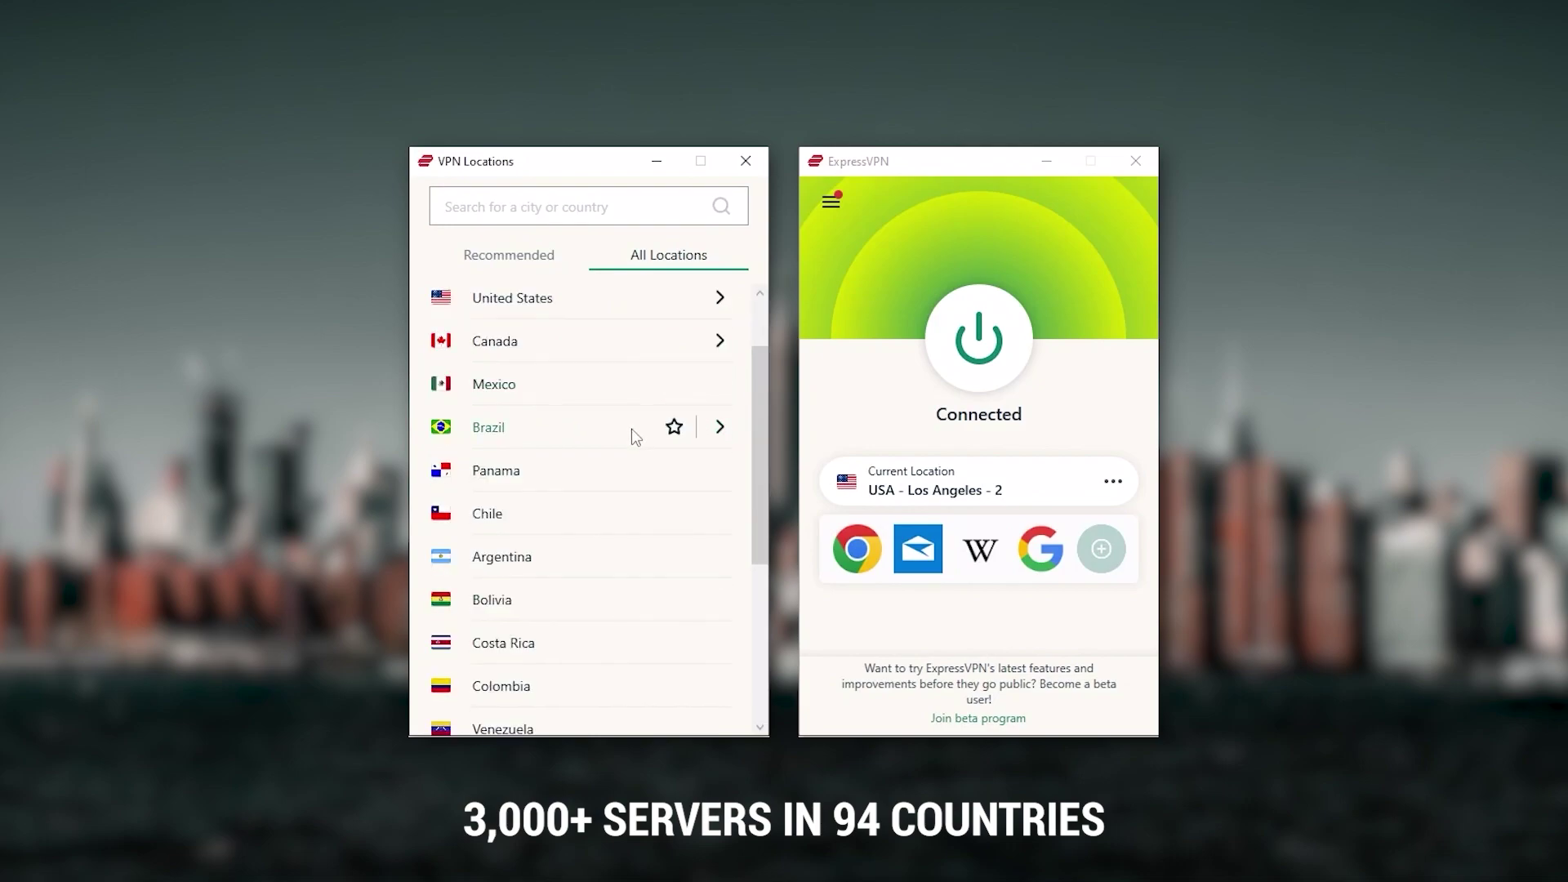
scroll(634, 438, "down", 1)
scroll(625, 438, "down", 3)
scroll(625, 438, "down", 1)
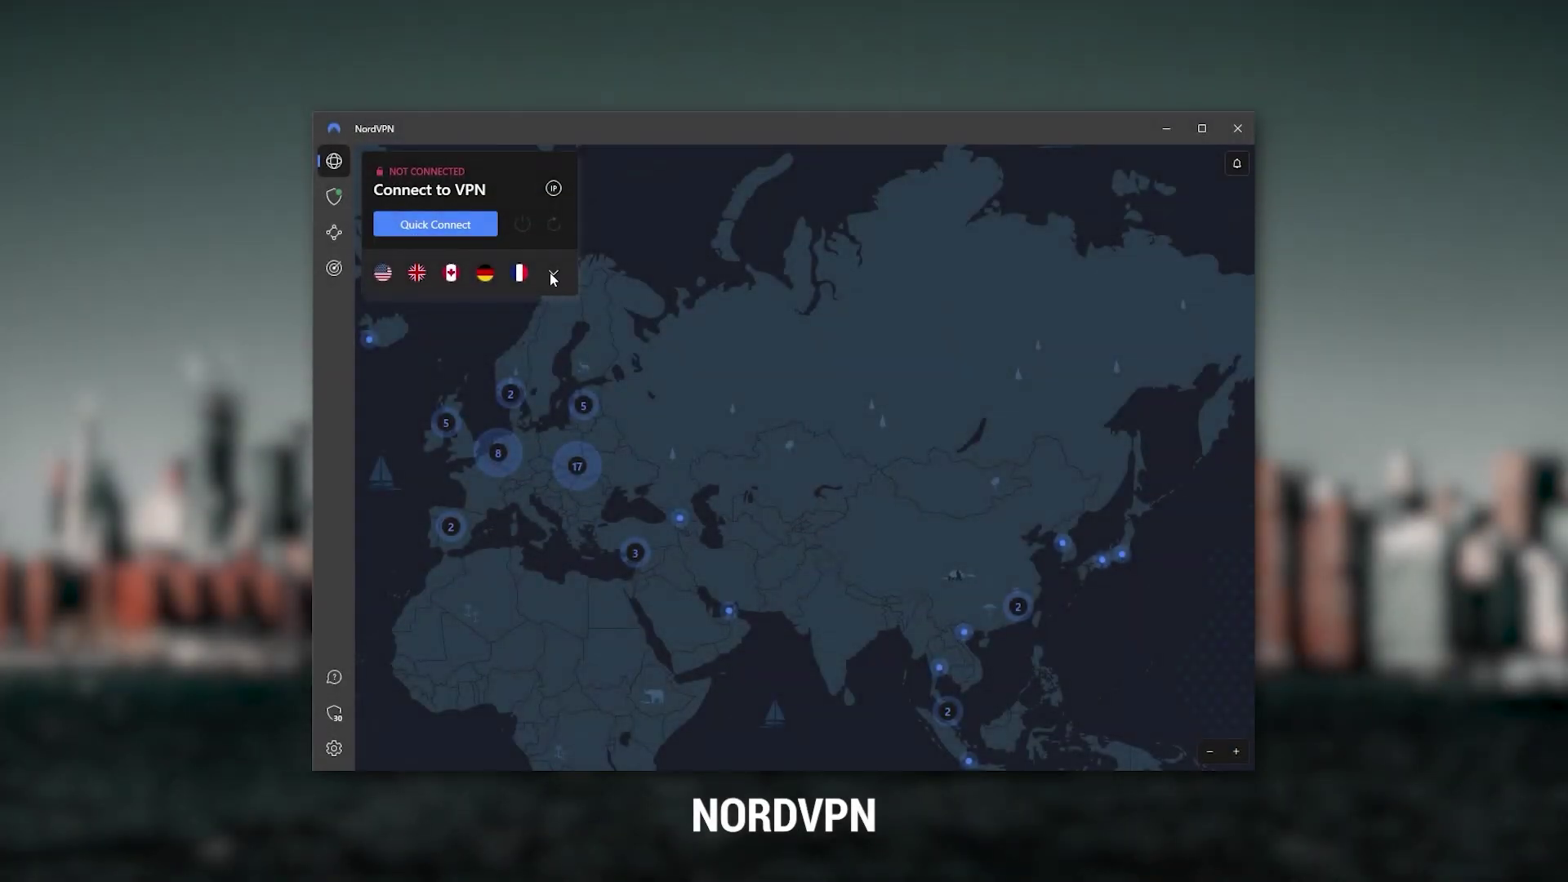
Expand and collapse NordVPN's server list, then pan the map across Europe, Greenland and North America
left_click(553, 273)
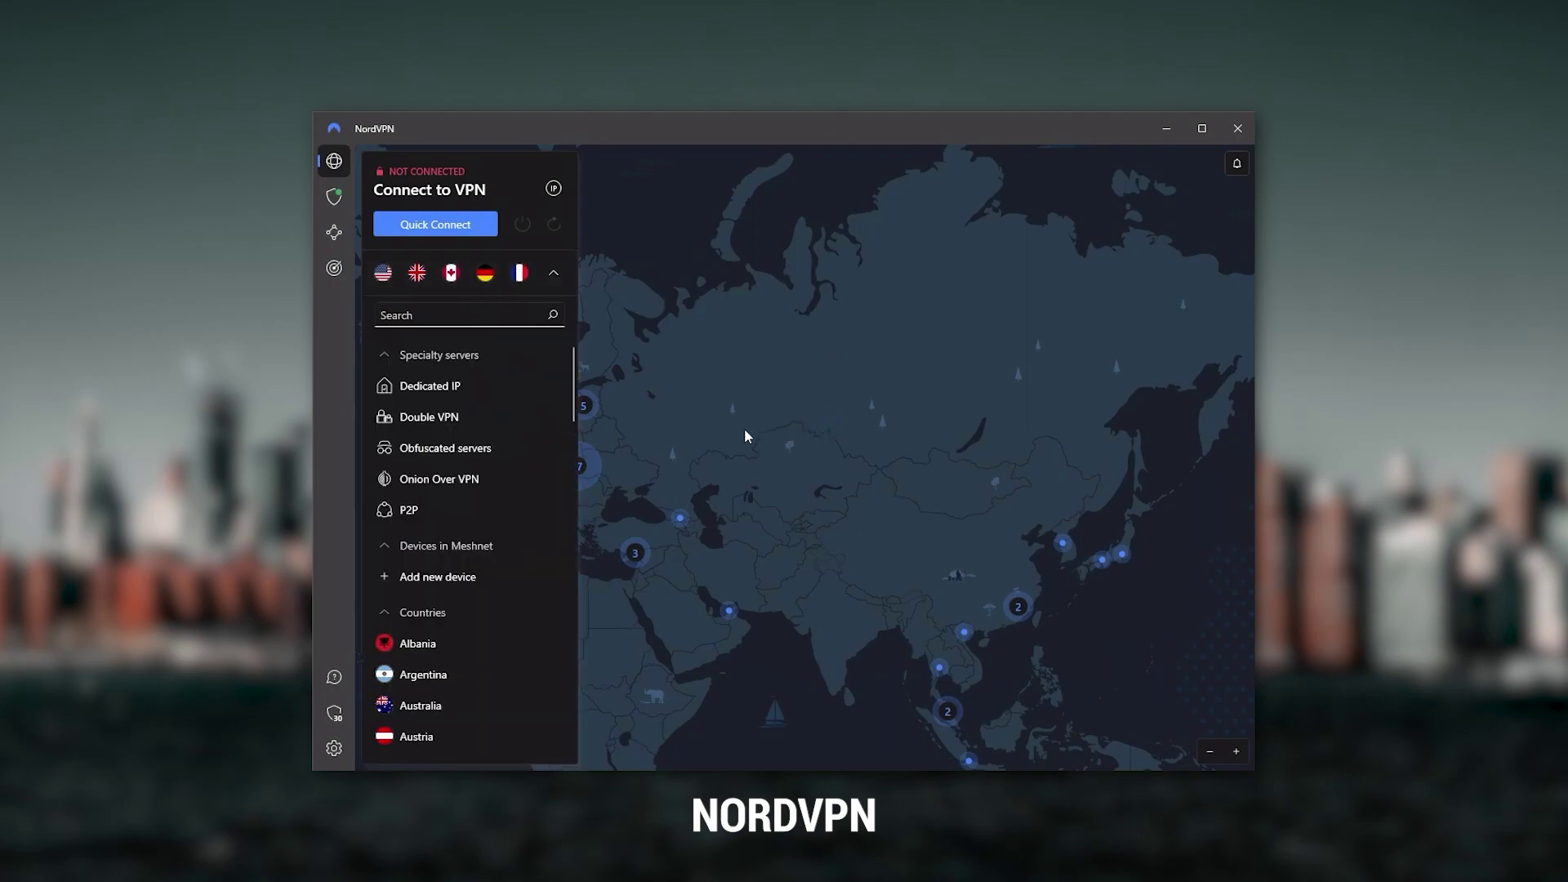
left_click(554, 272)
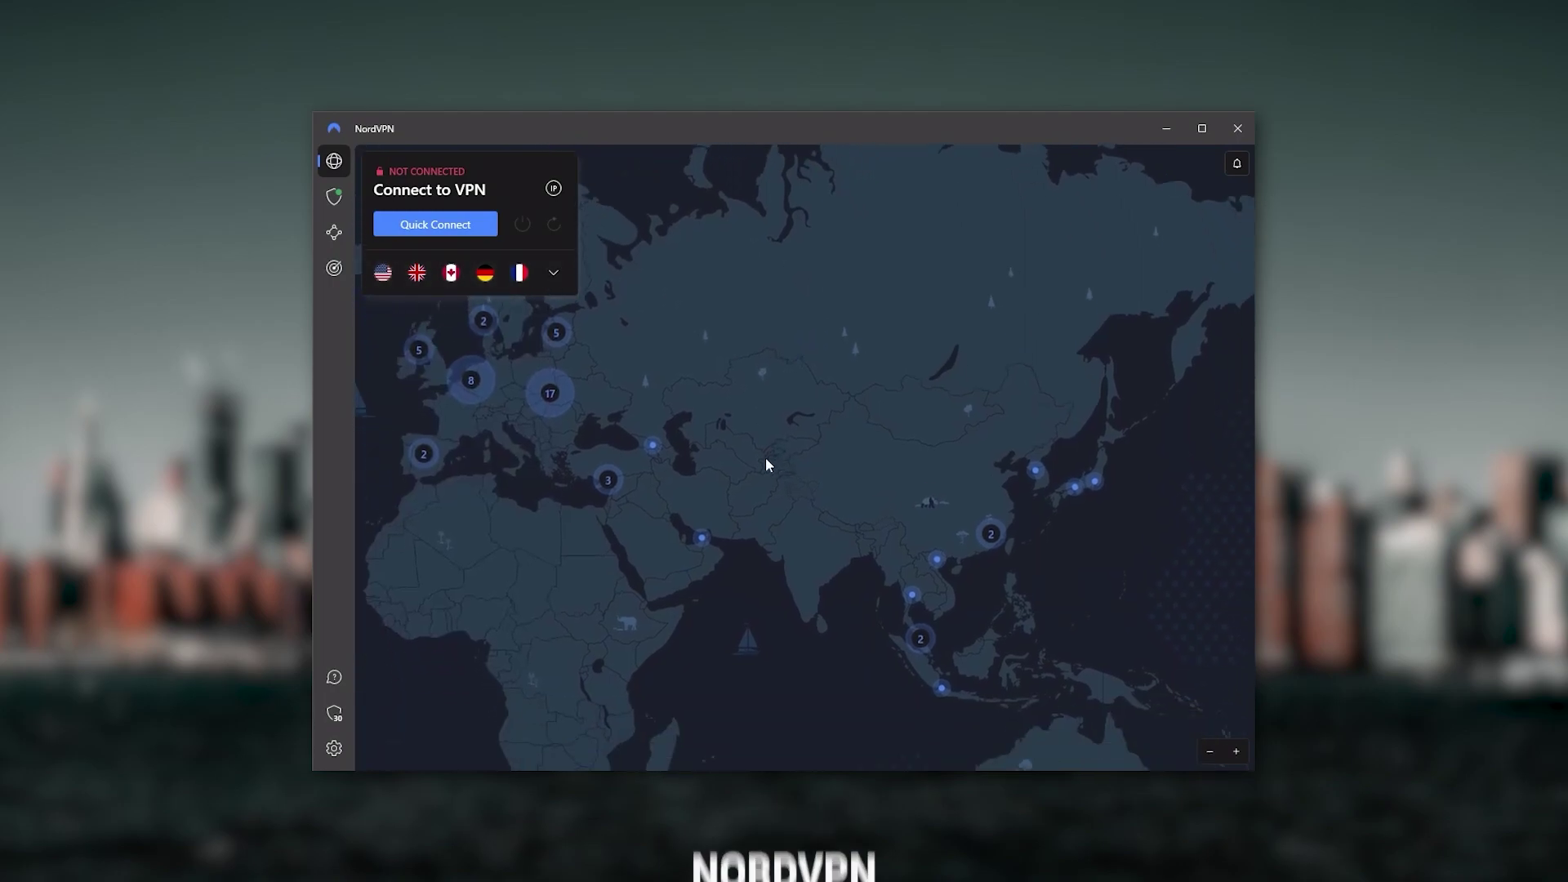
left_click_drag(800, 503, 674, 430)
left_click_drag(729, 491, 991, 571)
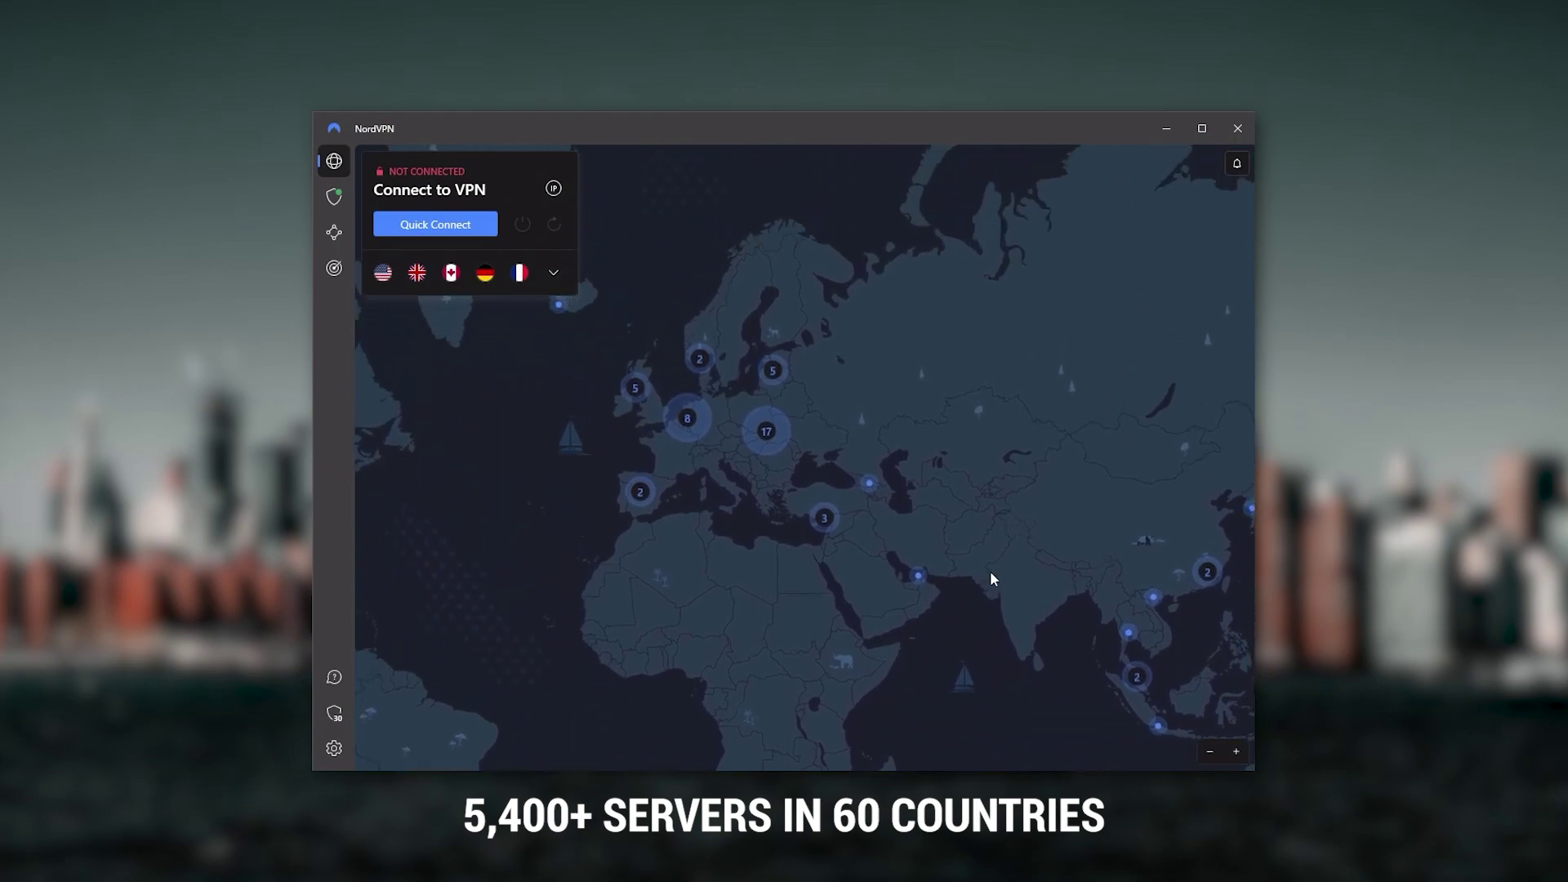
left_click_drag(958, 371, 1039, 560)
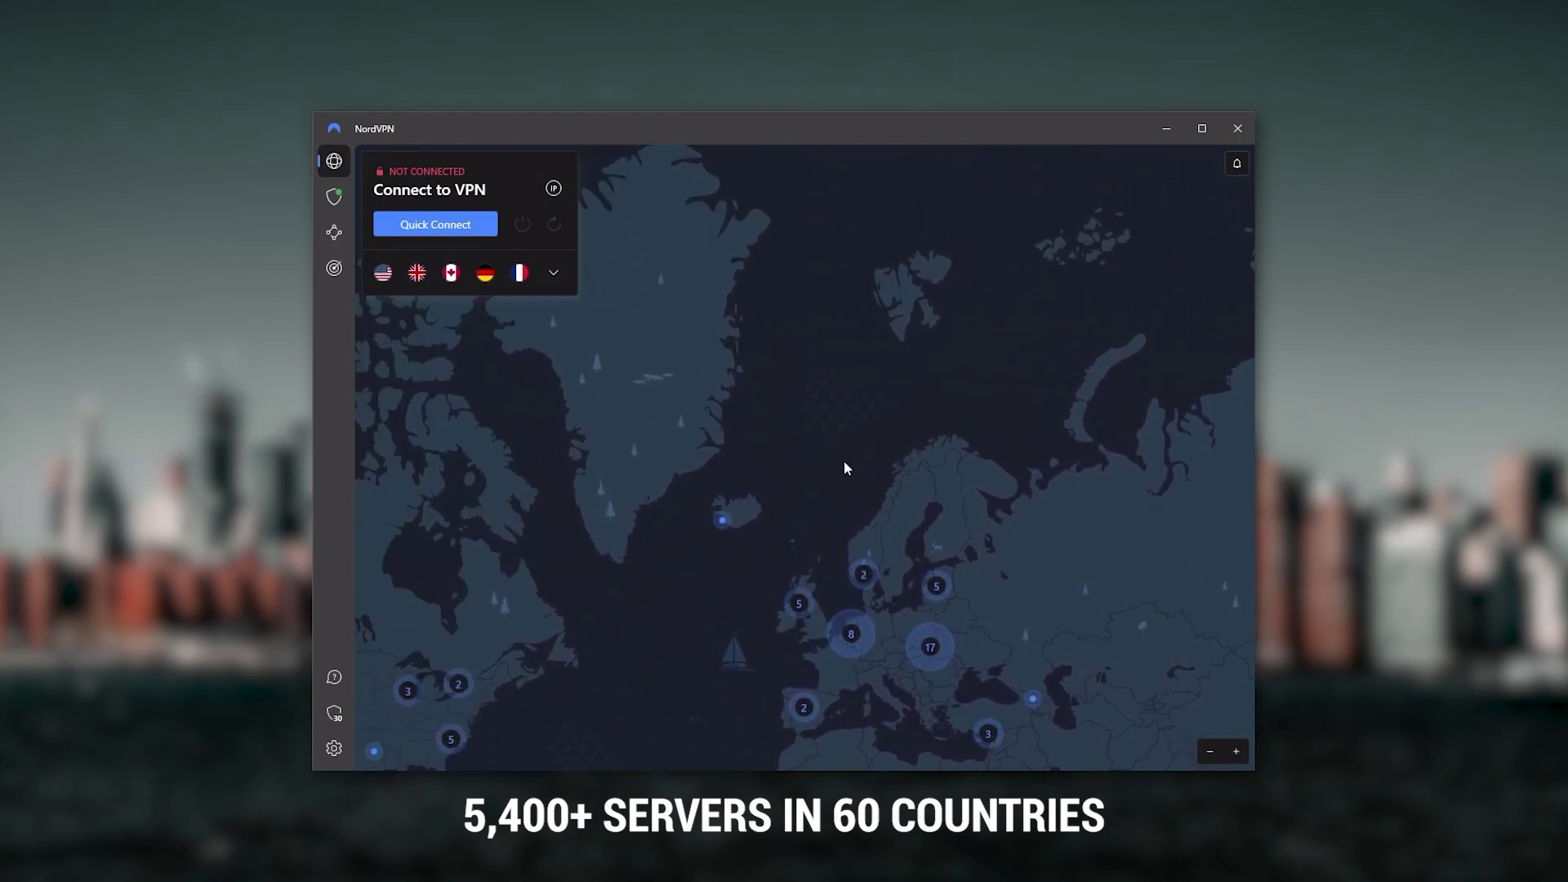
mouse_move(587, 451)
left_mouse_down()
mouse_move(917, 385)
mouse_move(664, 431)
left_mouse_up()
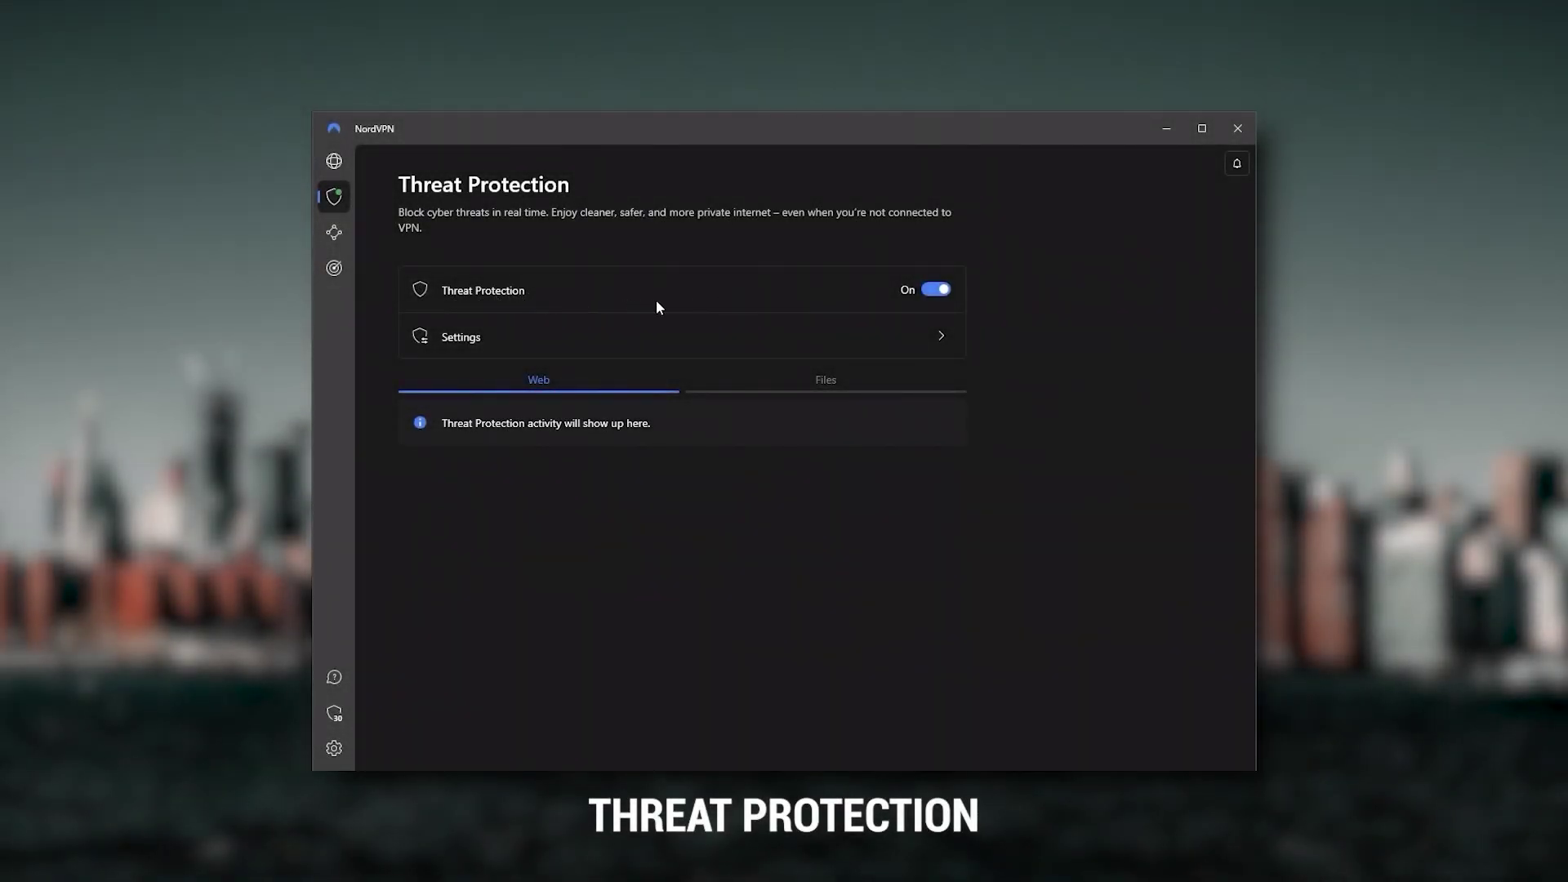
Open NordVPN's Threat Protection settings, then re-expand the server list on the map view
left_click(540, 347)
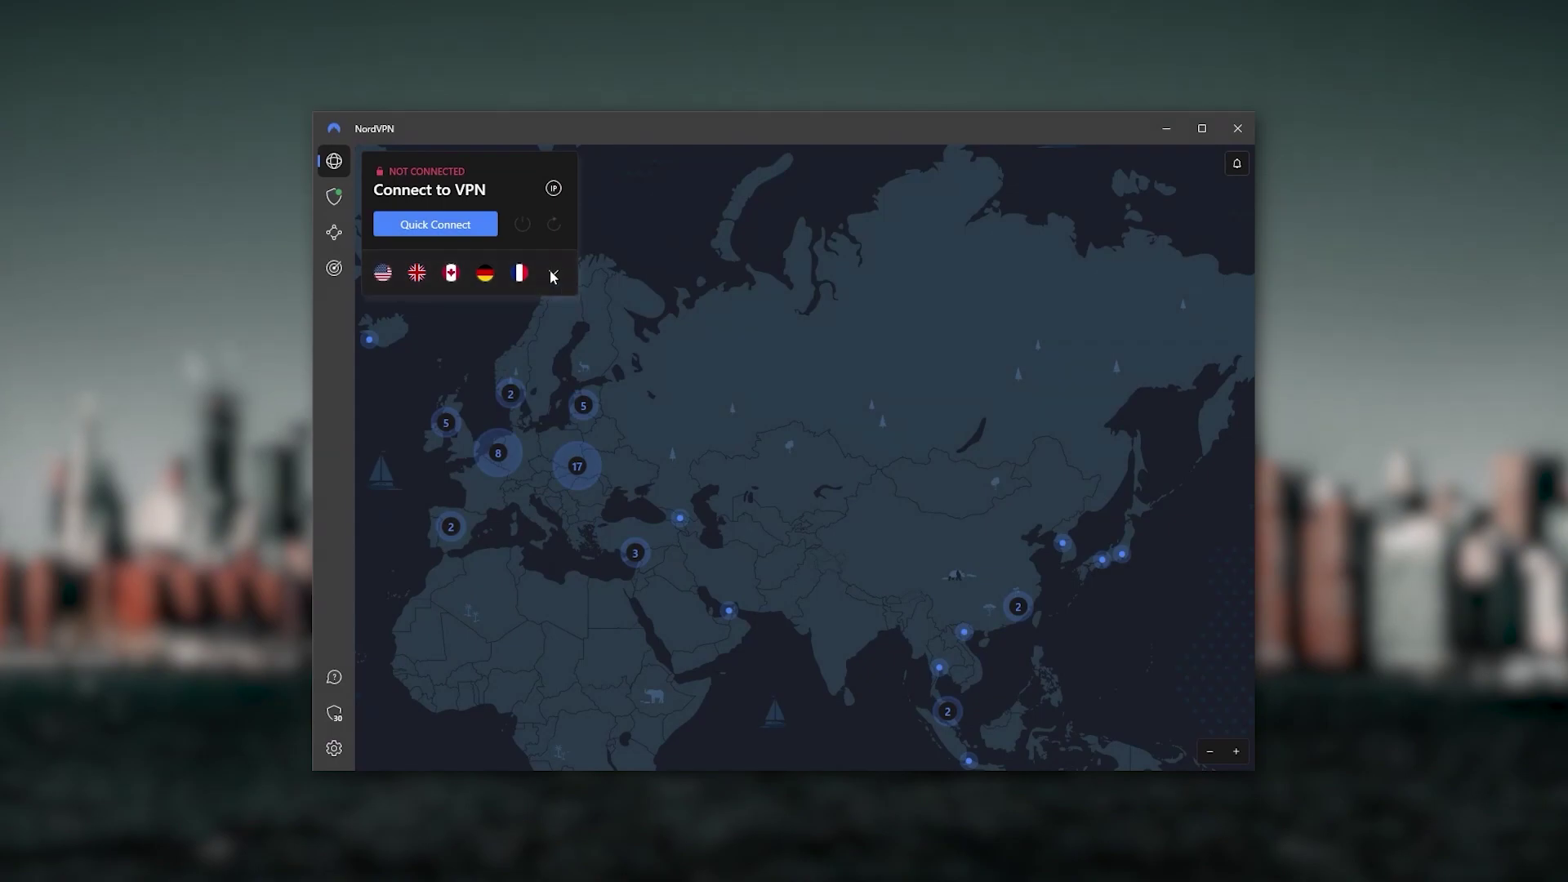
left_click(553, 275)
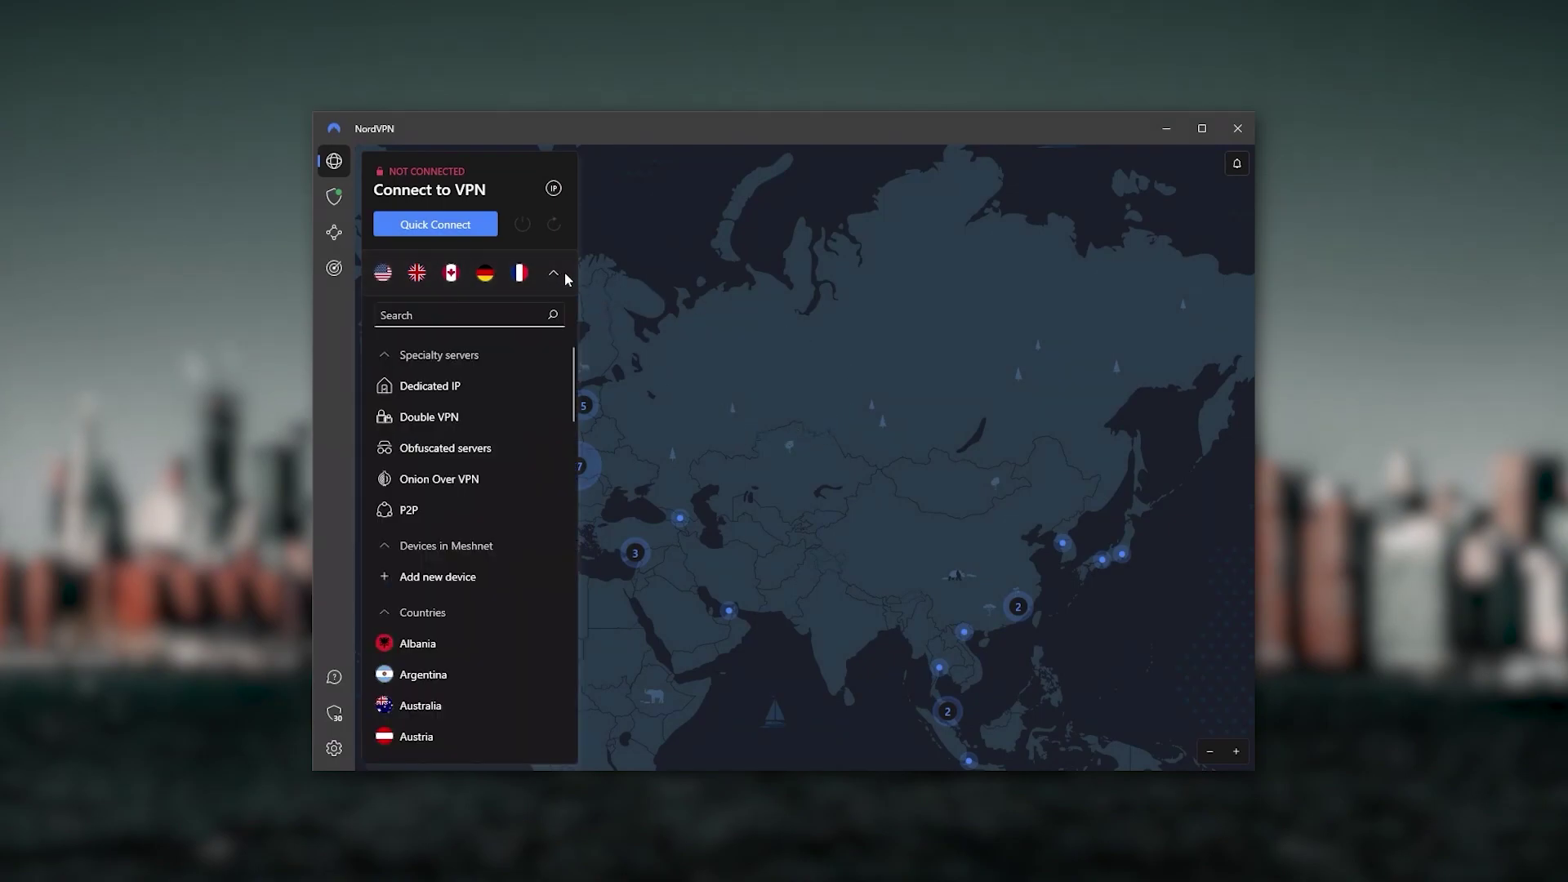
Collapse NordVPN's server list, pan the map over Asia and Africa, then scroll Surfshark's locations
left_click(558, 273)
left_click(565, 272)
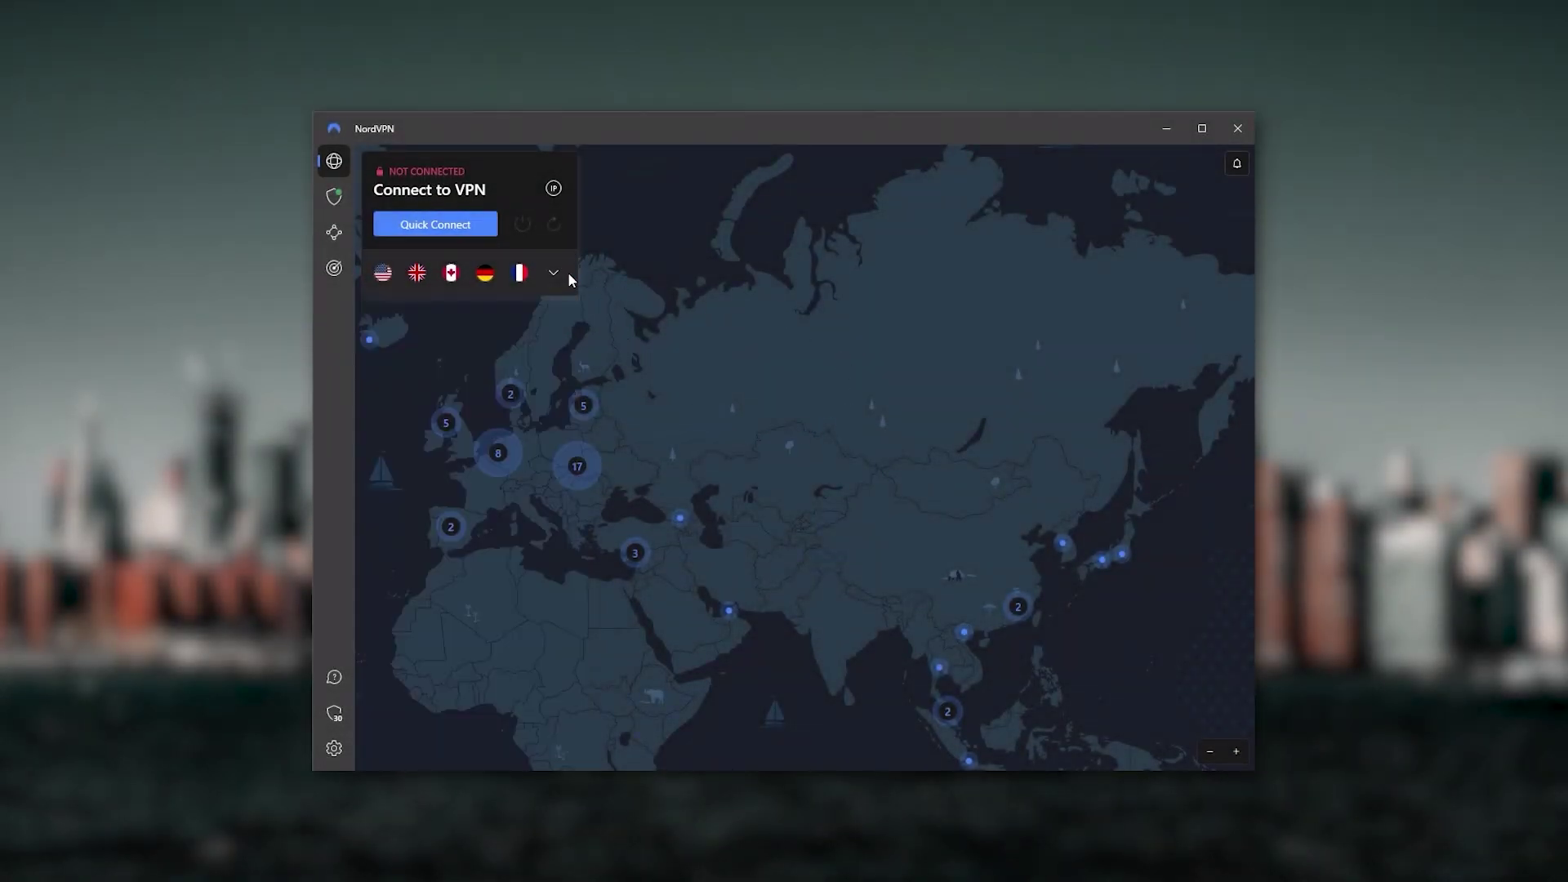
left_click_drag(809, 538, 683, 417)
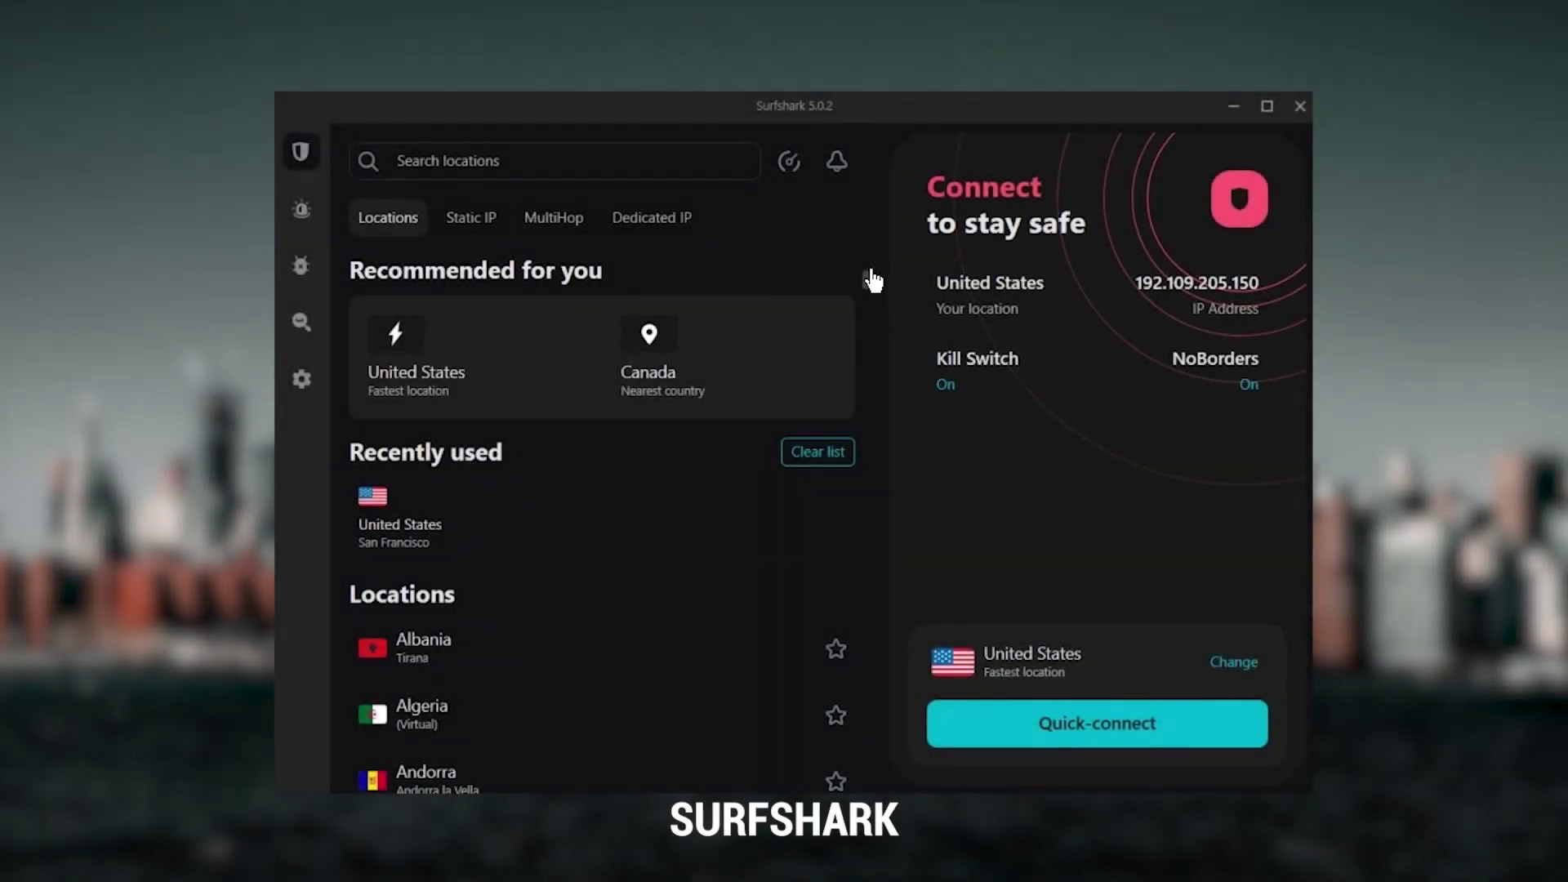
left_click_drag(872, 281, 870, 713)
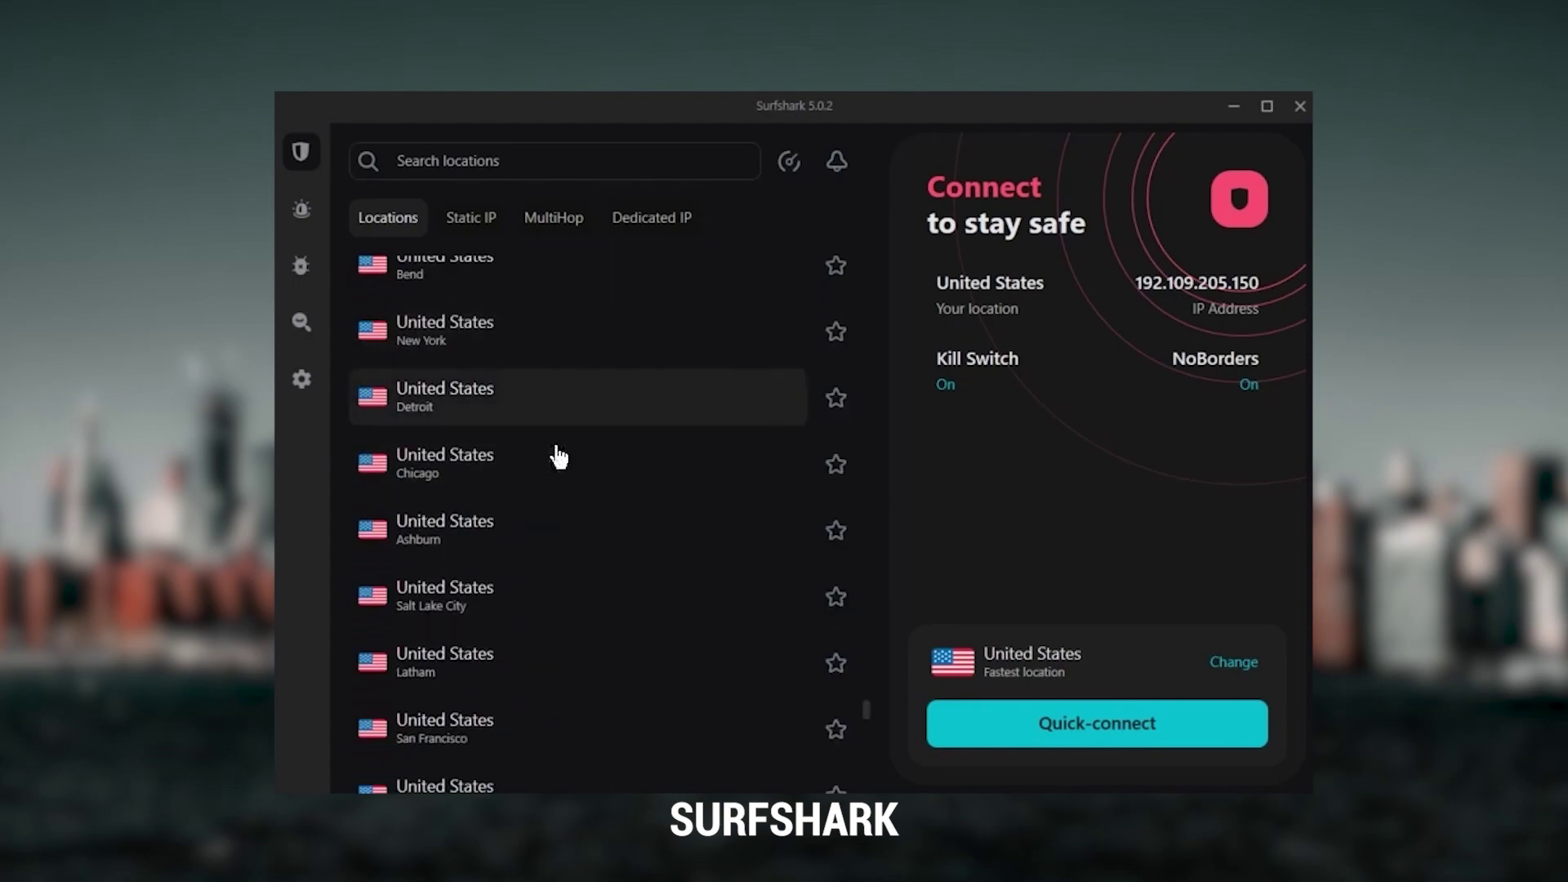
Connect Surfshark to United States – New York and scroll its Locations list
left_click(565, 354)
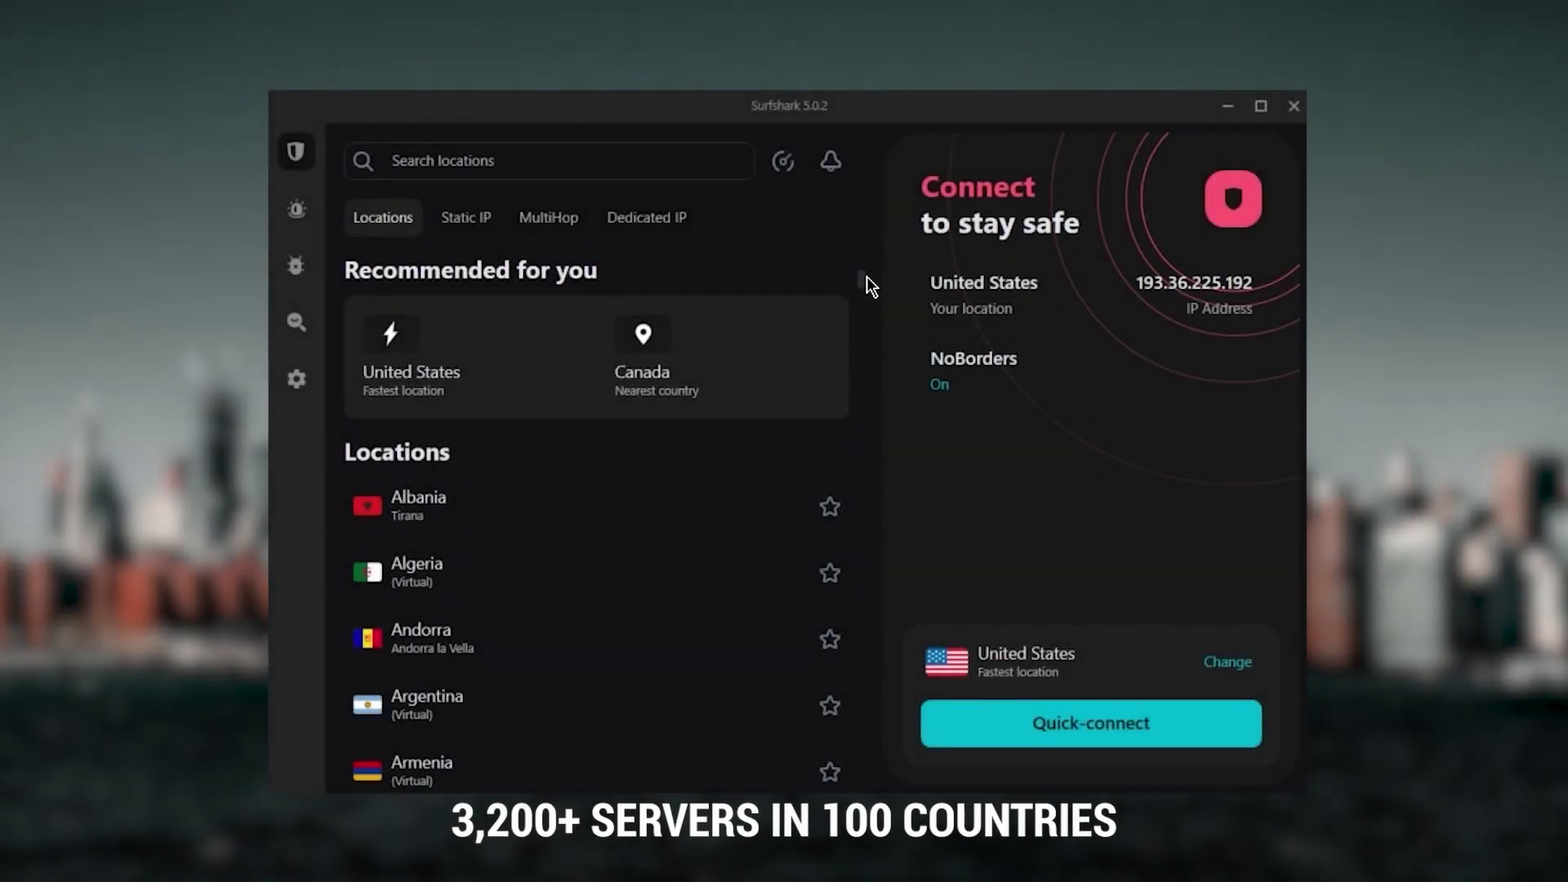
left_click_drag(863, 288, 866, 386)
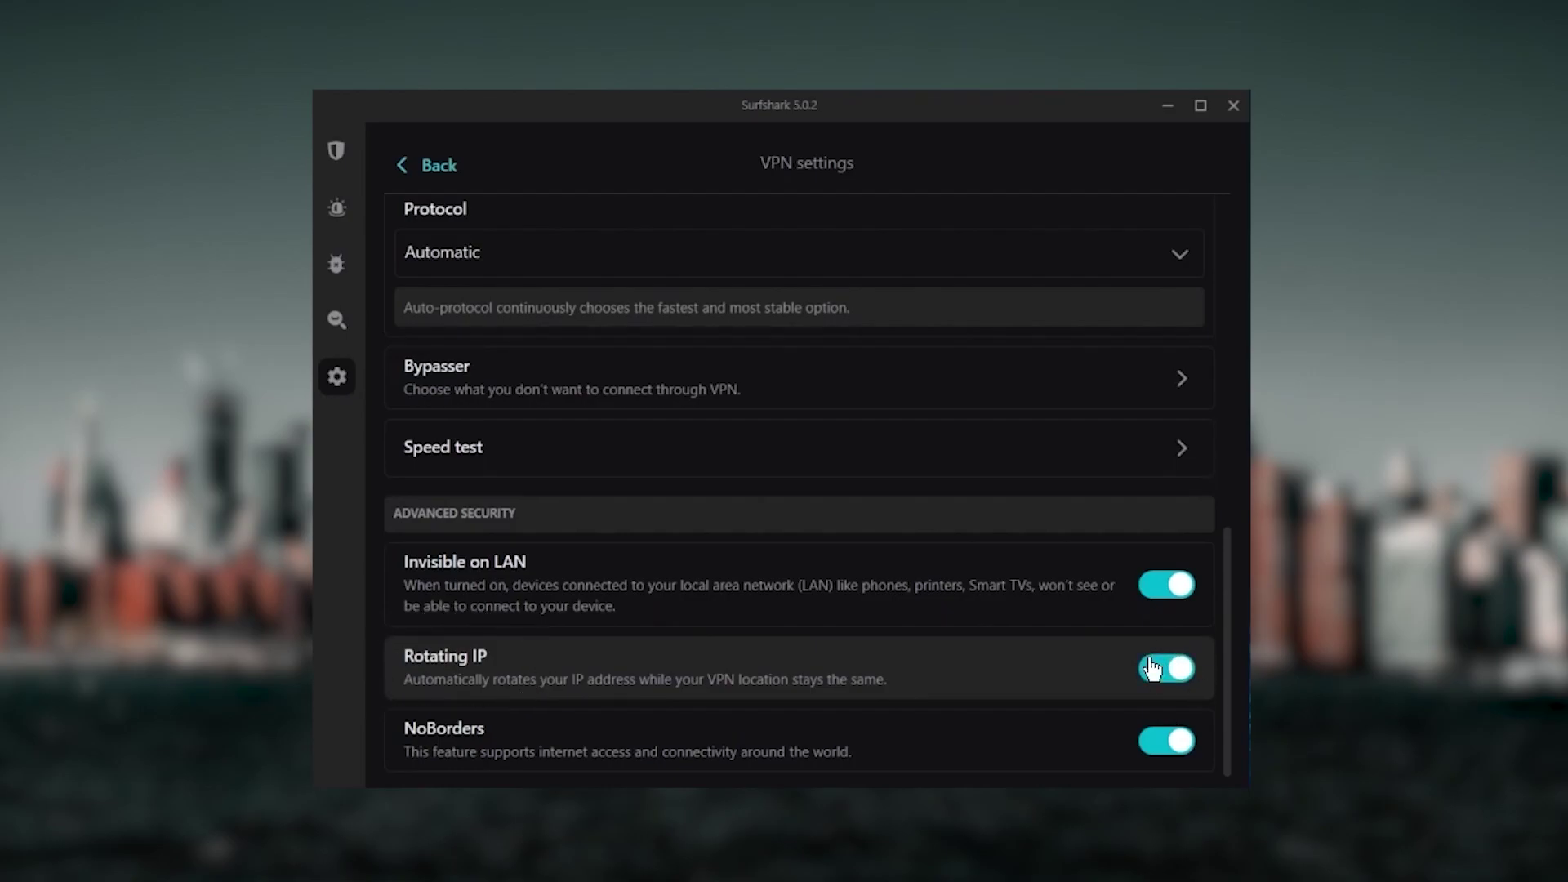
Return from VPN settings to Surfshark's main locations screen and scroll the list
mouse_move(336, 264)
left_click(337, 151)
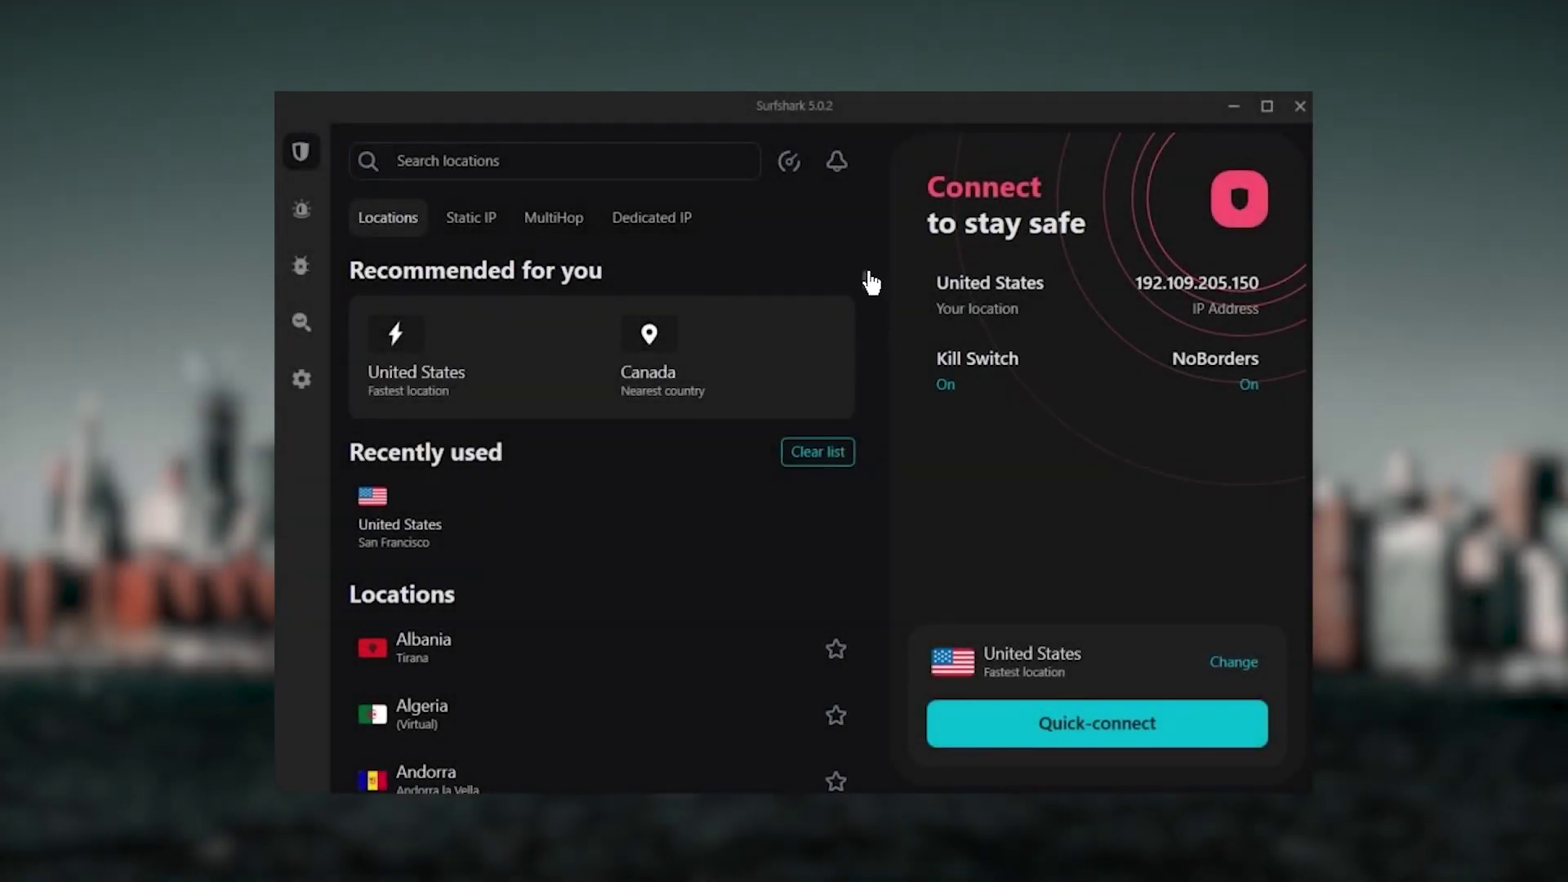
left_click_drag(870, 283, 870, 497)
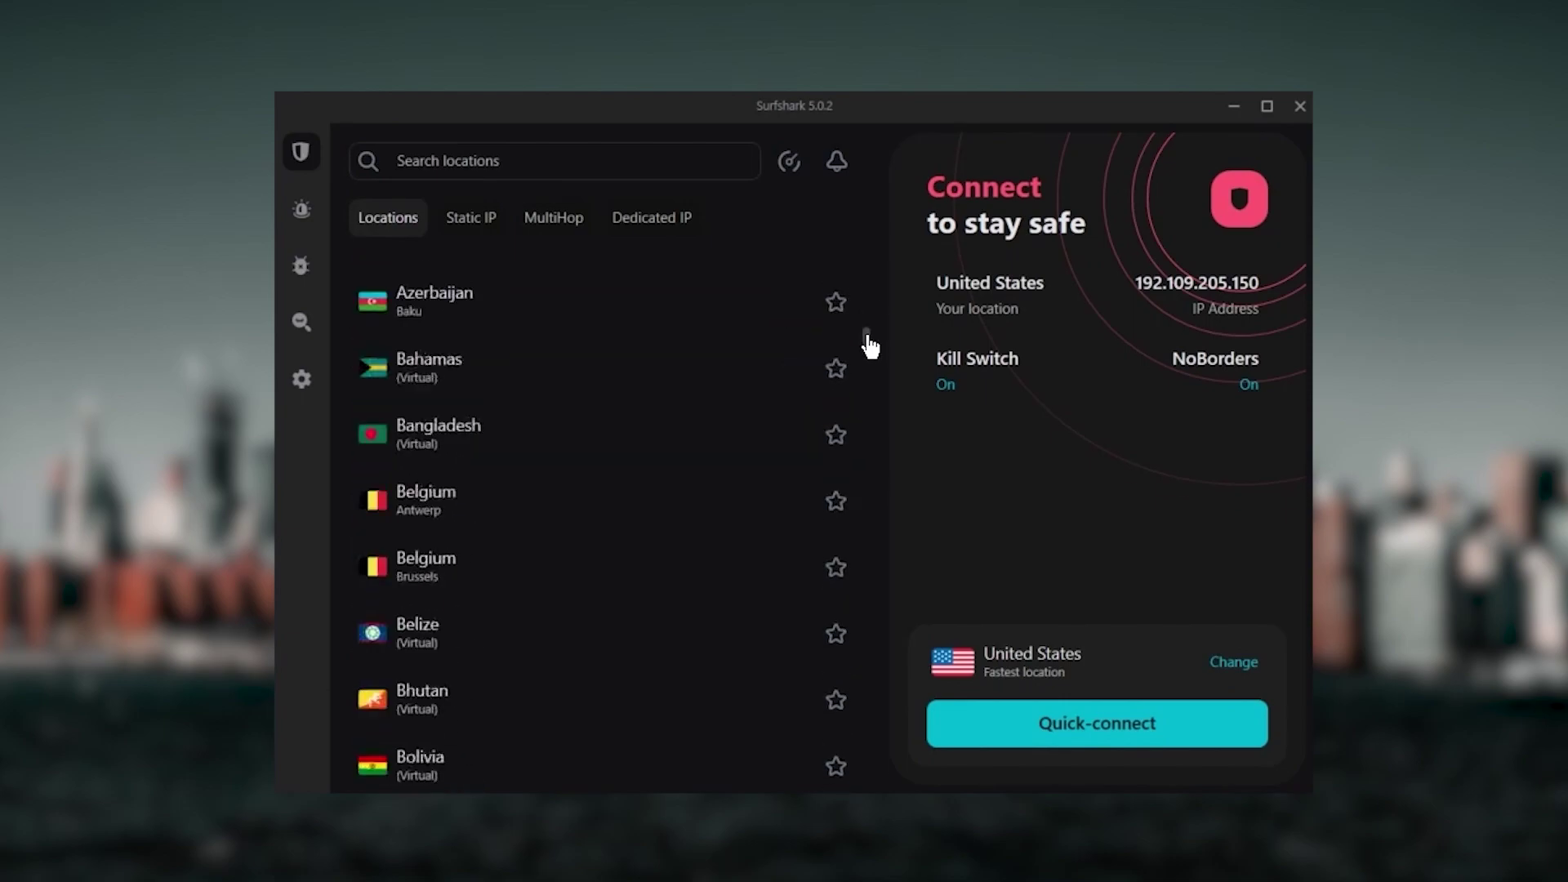
left_click_drag(856, 590, 867, 710)
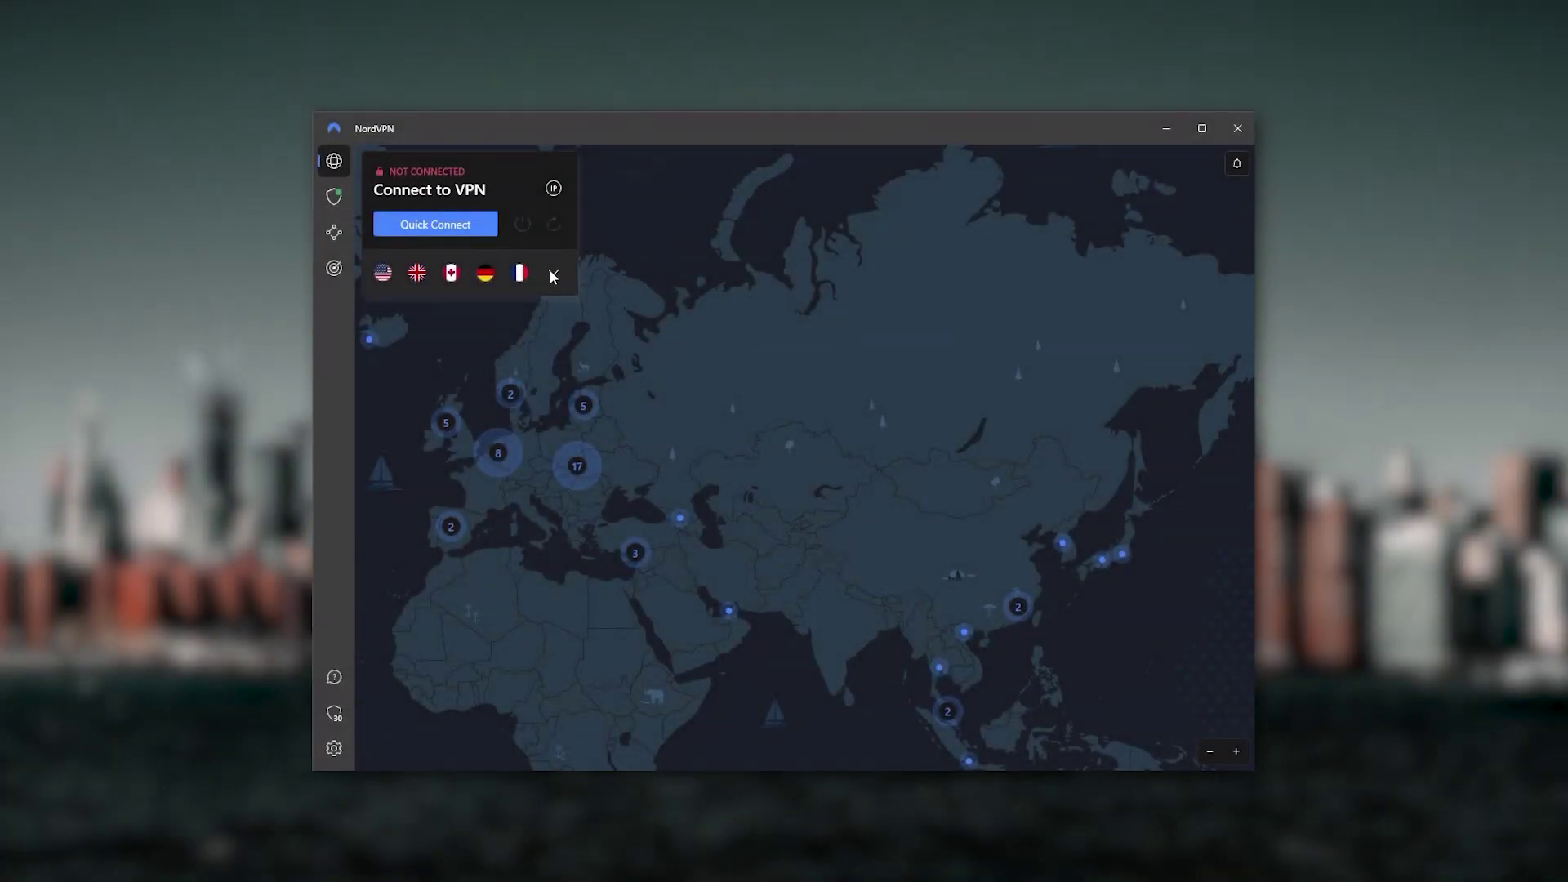
Expand and collapse NordVPN's server list, then pan the map toward Greenland and Scandinavia
left_click(553, 273)
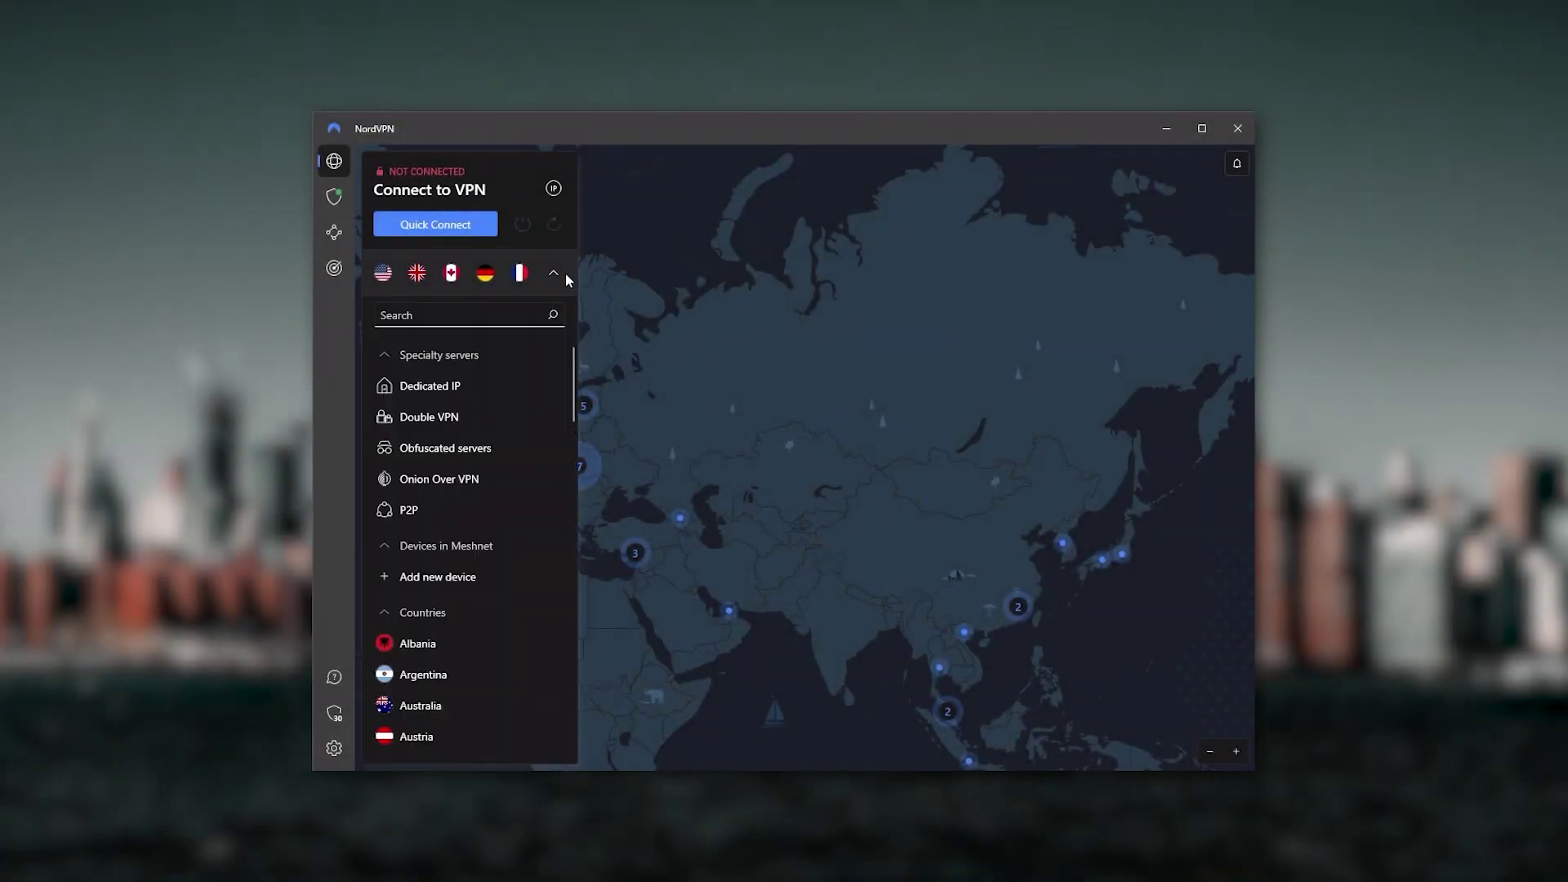
left_click(552, 274)
mouse_move(804, 510)
left_mouse_down()
mouse_move(653, 450)
mouse_move(701, 433)
mouse_move(869, 465)
mouse_move(1005, 535)
left_mouse_up()
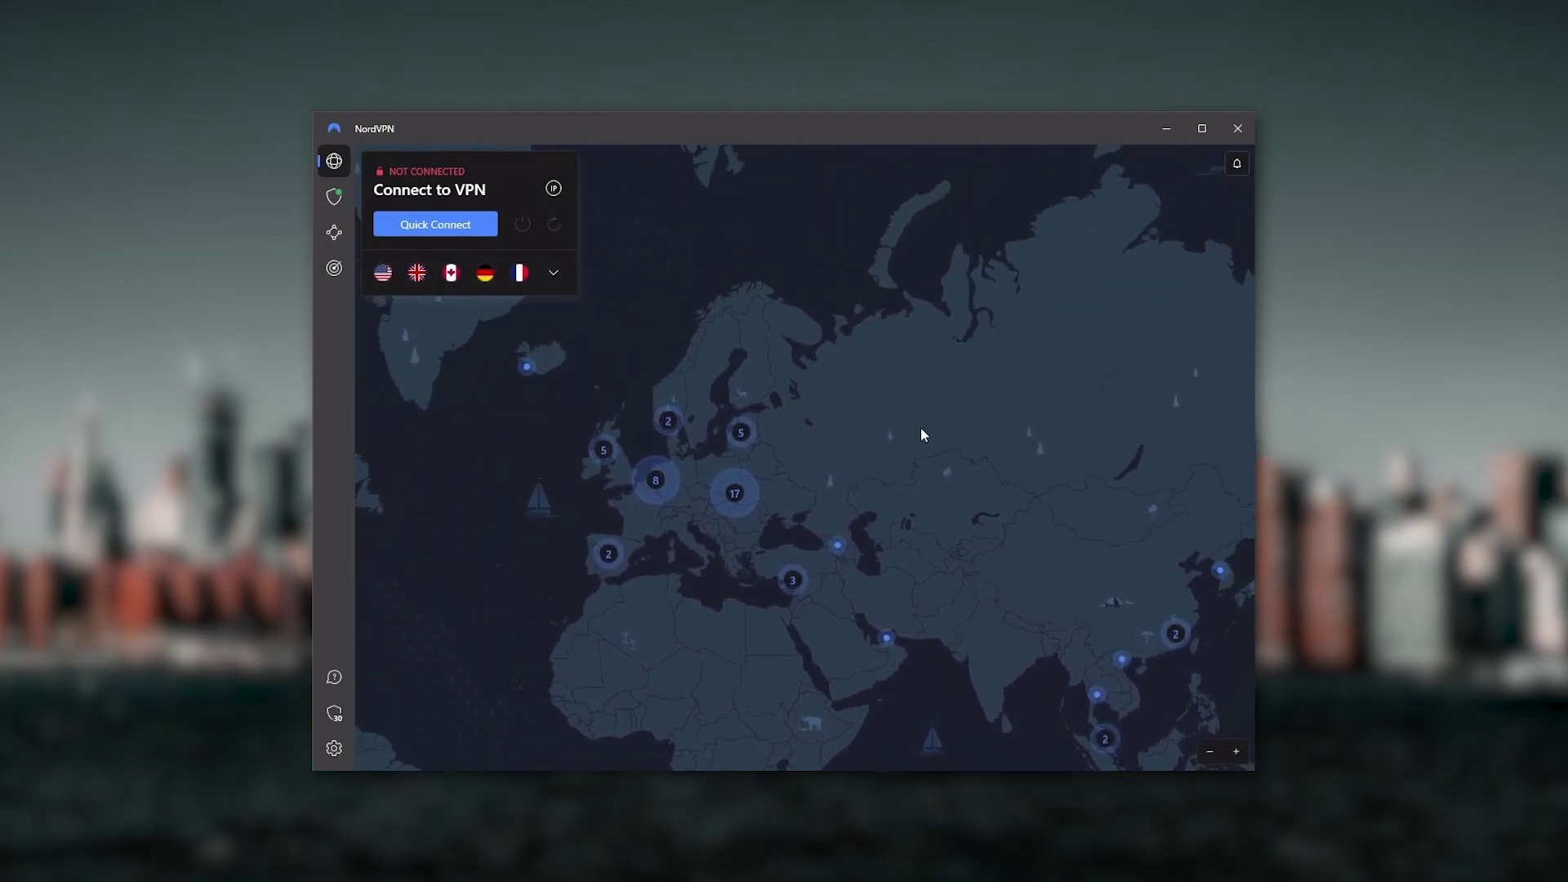
mouse_move(923, 435)
left_mouse_down()
mouse_move(944, 552)
mouse_move(1118, 574)
left_mouse_up()
mouse_move(549, 452)
left_mouse_down()
mouse_move(997, 344)
mouse_move(753, 528)
mouse_move(702, 507)
left_mouse_up()
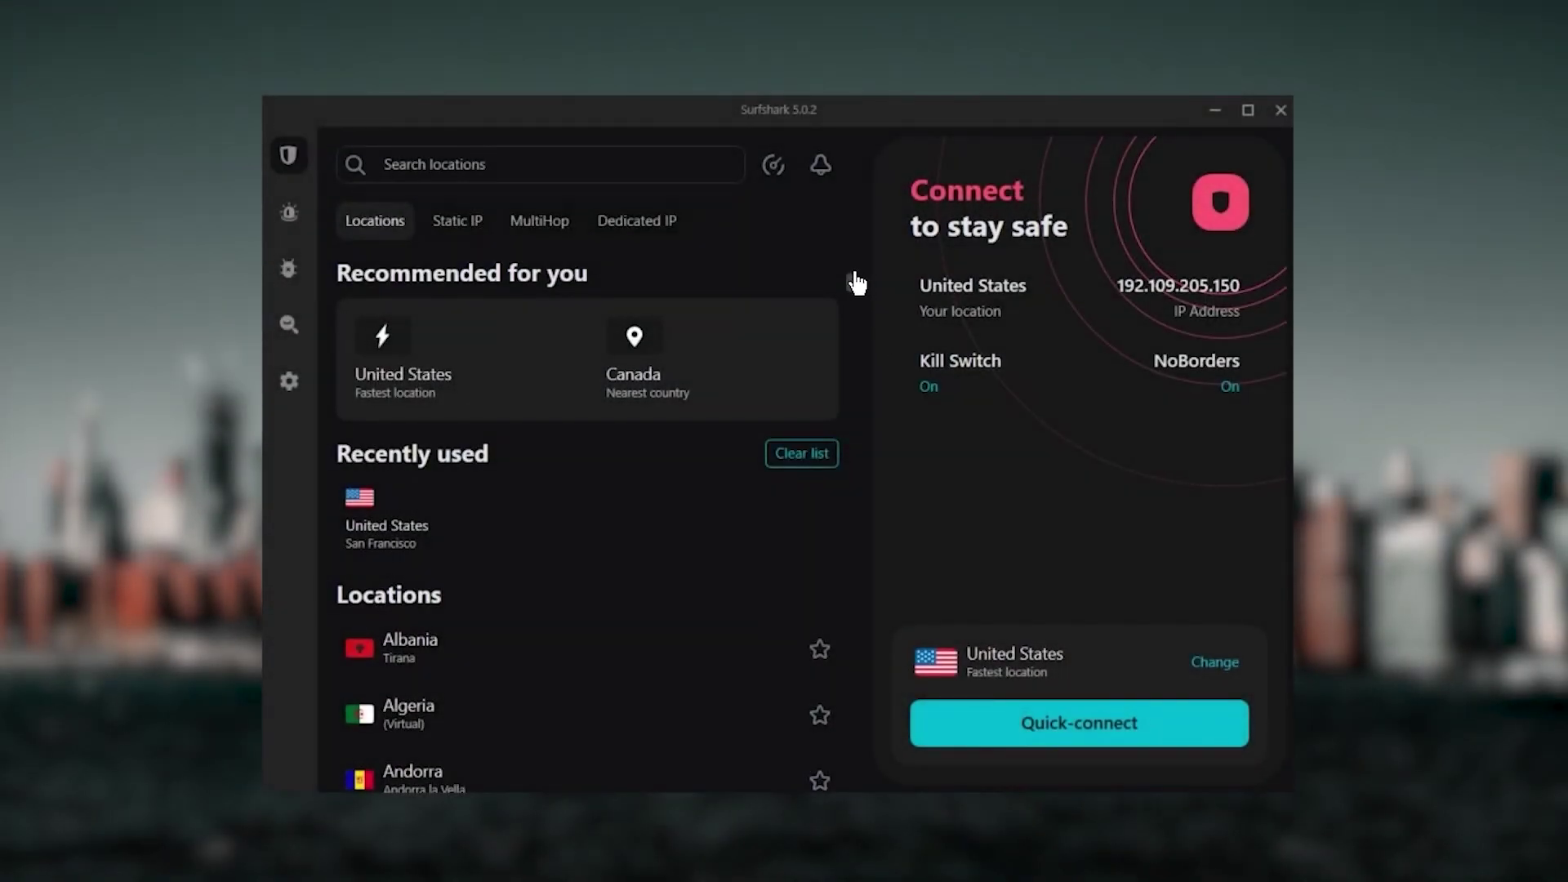
left_click_drag(856, 283, 850, 544)
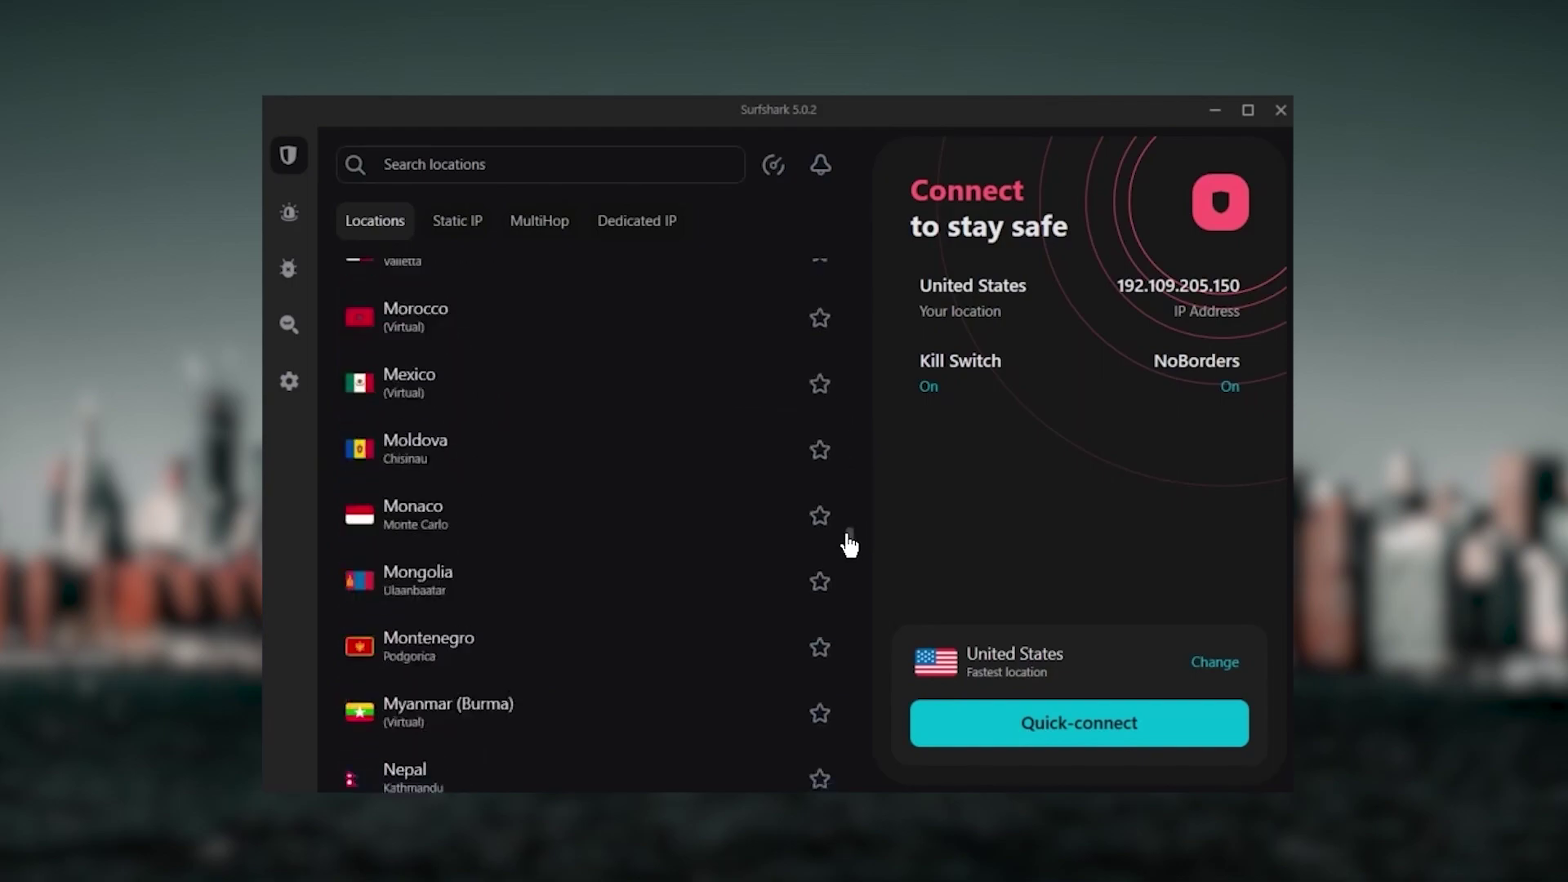
left_click_drag(856, 611, 850, 711)
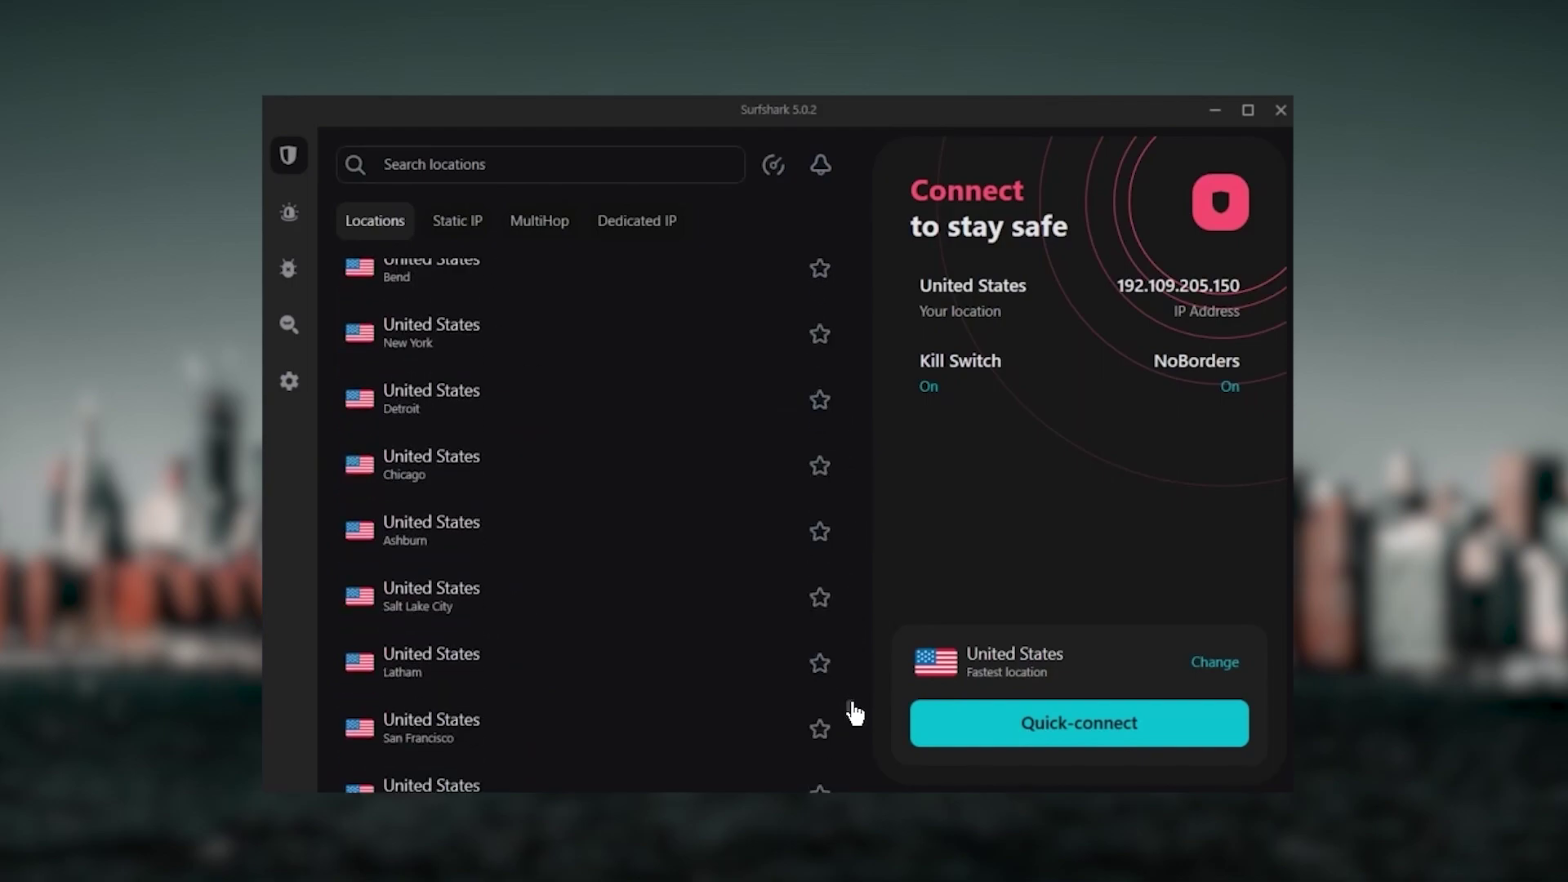
Connect Surfshark to the United States – New York server from the Locations list
left_click(550, 355)
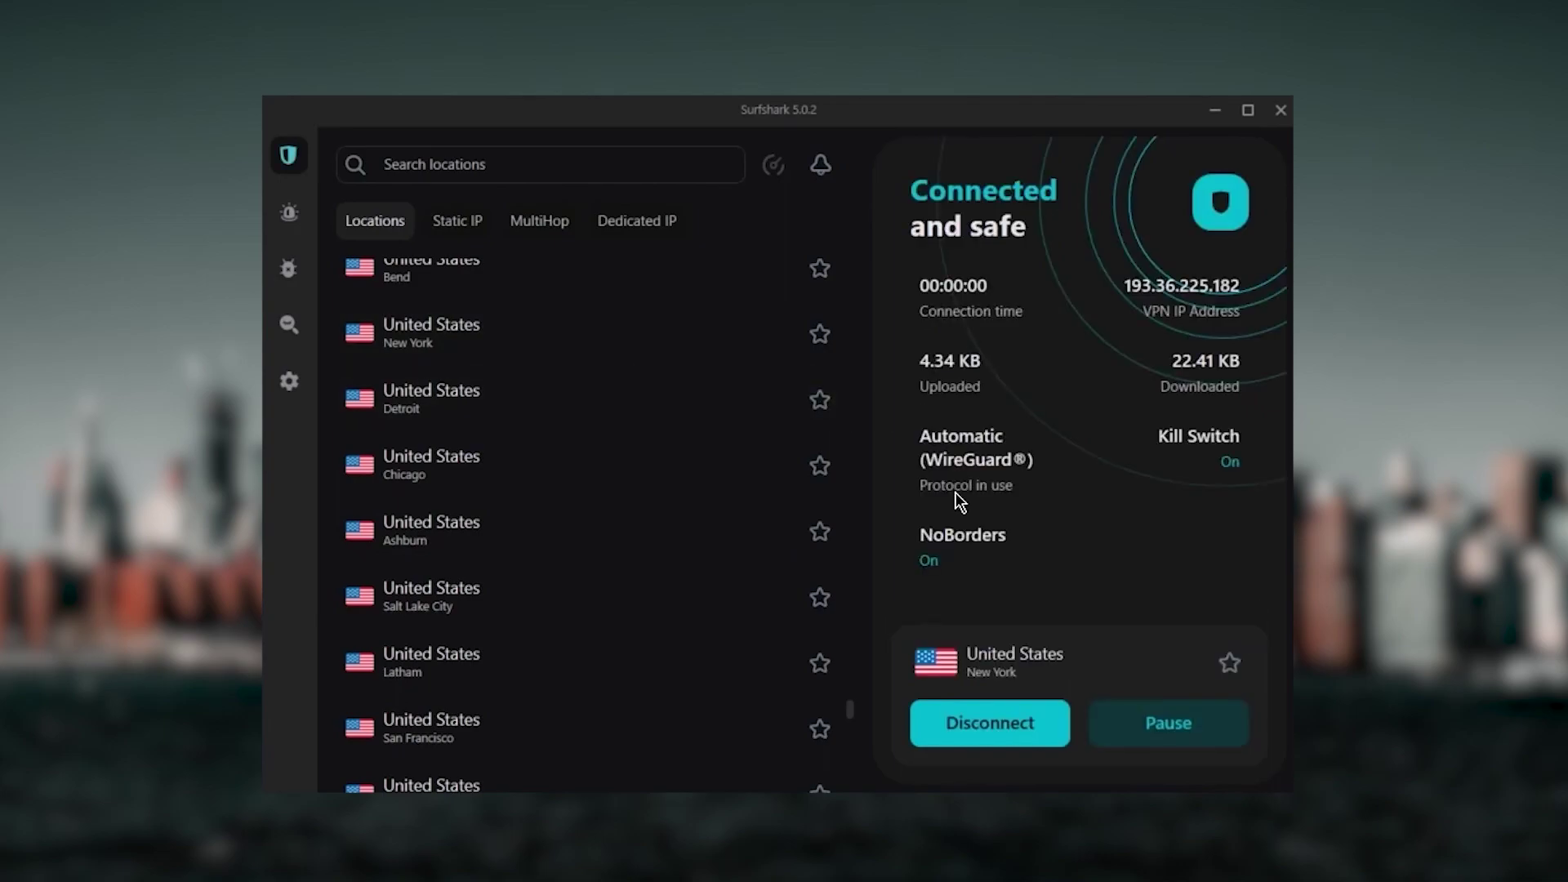